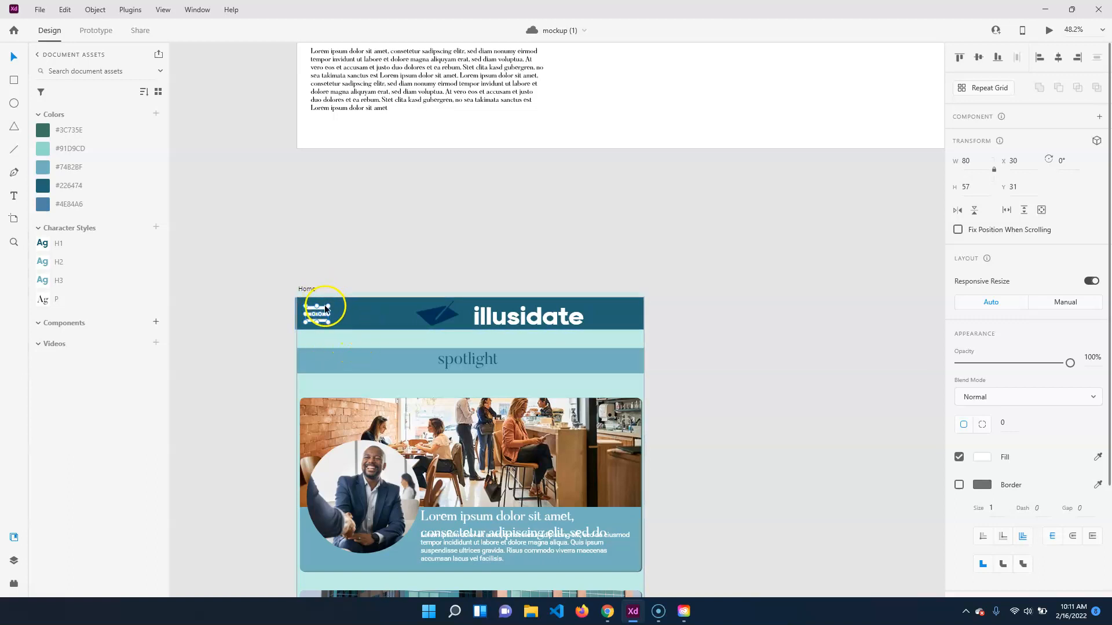
Step: Try enlarging the header's menu icon to about 1015 × 723 px, and undo the resize
{"action": "left_click_drag", "start_coordinate": [328, 305], "coordinate": [589, 120]}
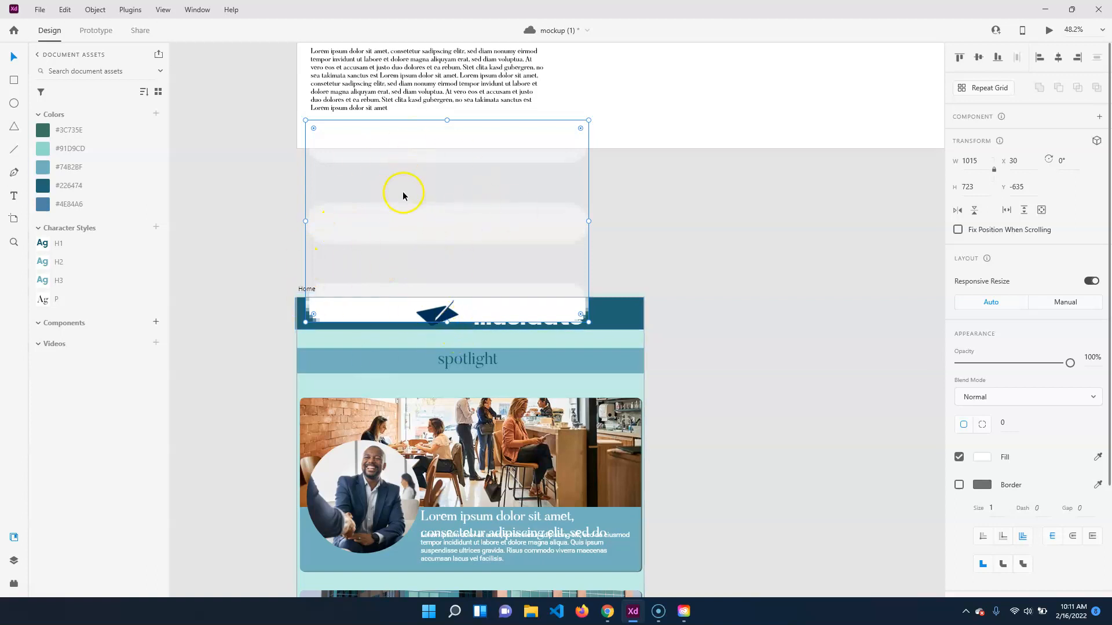
{"action": "key", "text": "ctrl+z"}
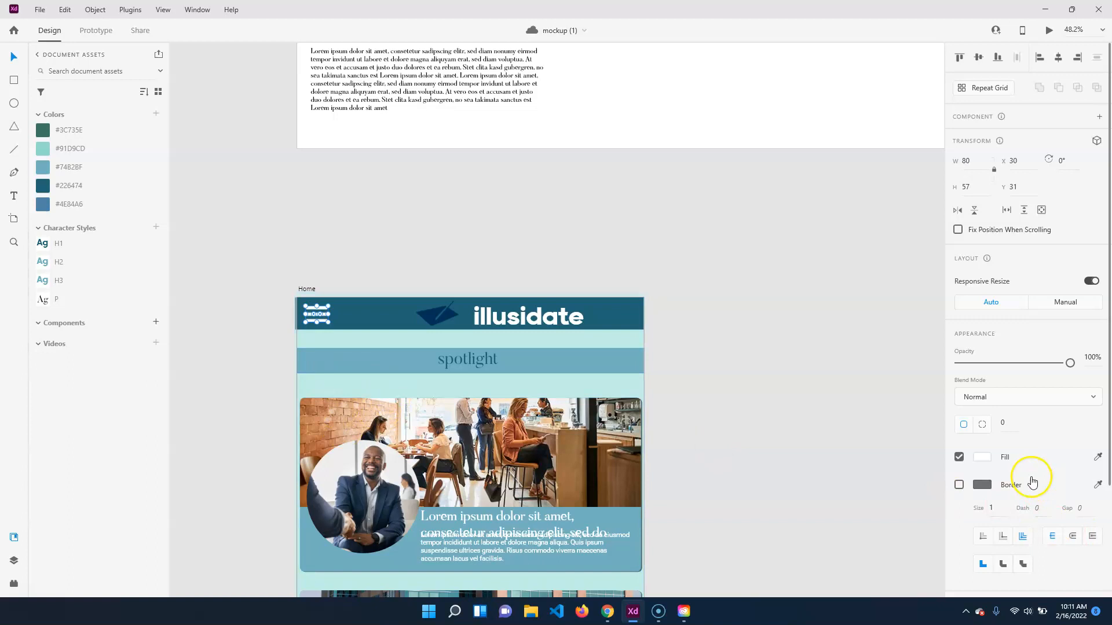
Step: Try recolouring the "spotlight" text to #85E7FF and the banner behind it to #3AACC4, and undo both colour changes
{"action": "left_click", "coordinate": [465, 363]}
{"action": "scroll", "coordinate": [1031, 464], "scroll_direction": "down", "scroll_amount": 3}
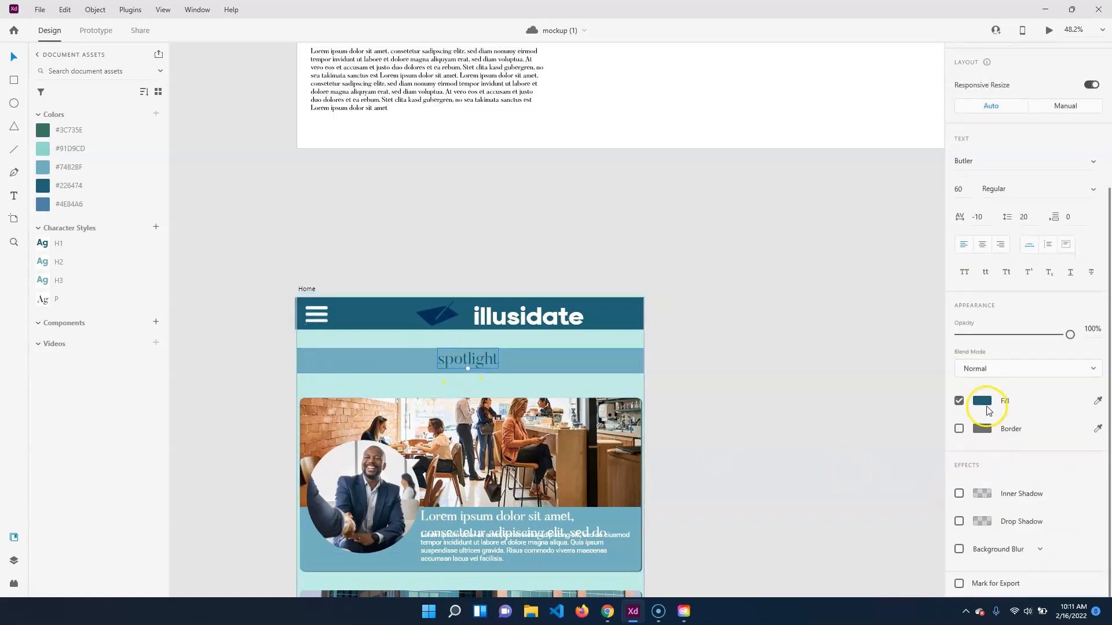
{"action": "left_click", "coordinate": [982, 401]}
{"action": "left_click_drag", "start_coordinate": [822, 324], "coordinate": [855, 323]}
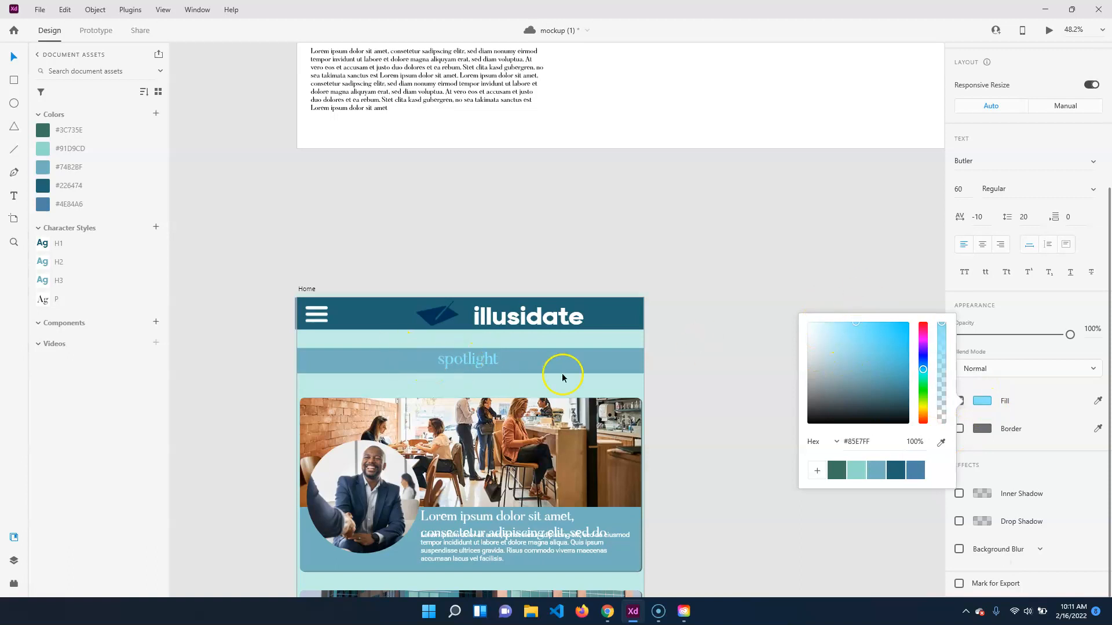
{"action": "left_click", "coordinate": [529, 368]}
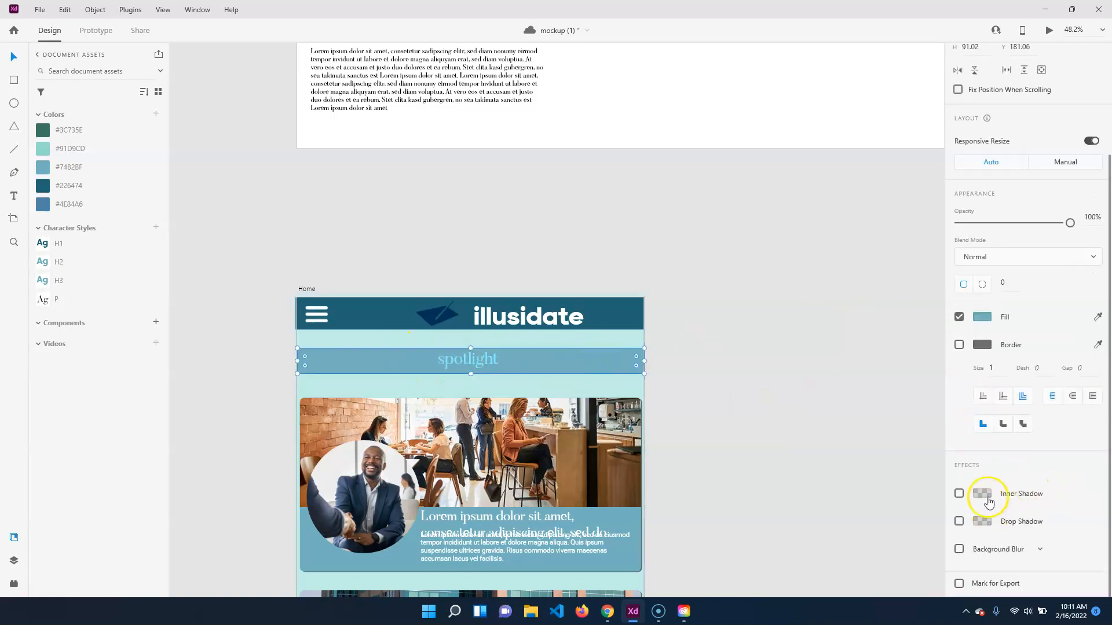
{"action": "left_click", "coordinate": [981, 317]}
{"action": "left_click_drag", "start_coordinate": [844, 308], "coordinate": [878, 271]}
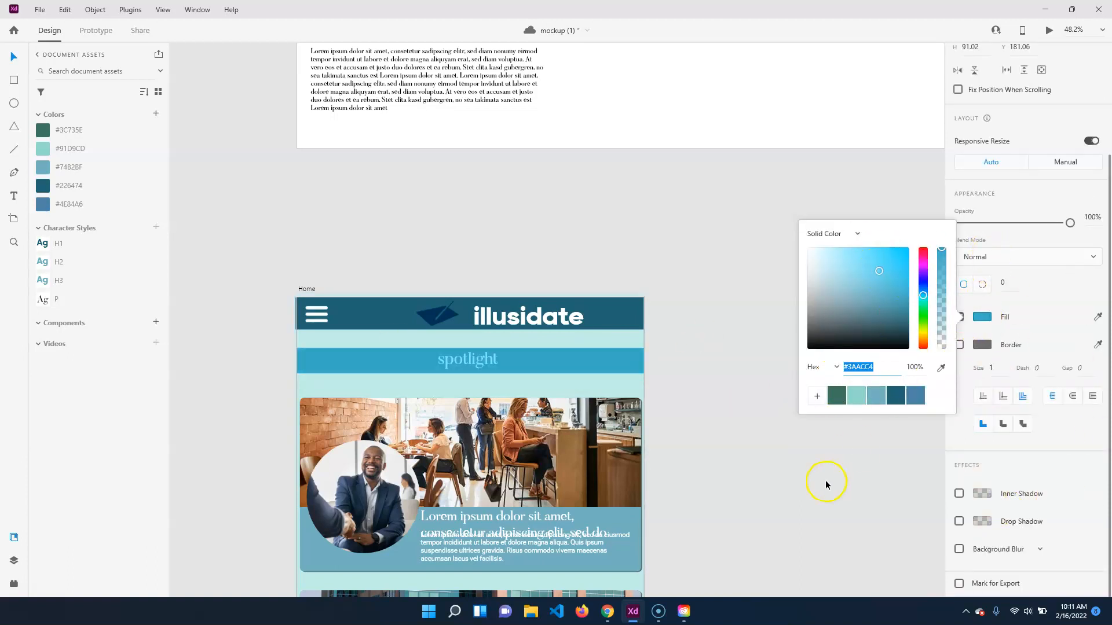
{"action": "left_click", "coordinate": [641, 255]}
{"action": "key", "text": "ctrl+z"}
{"action": "key", "text": "ctrl+z"}
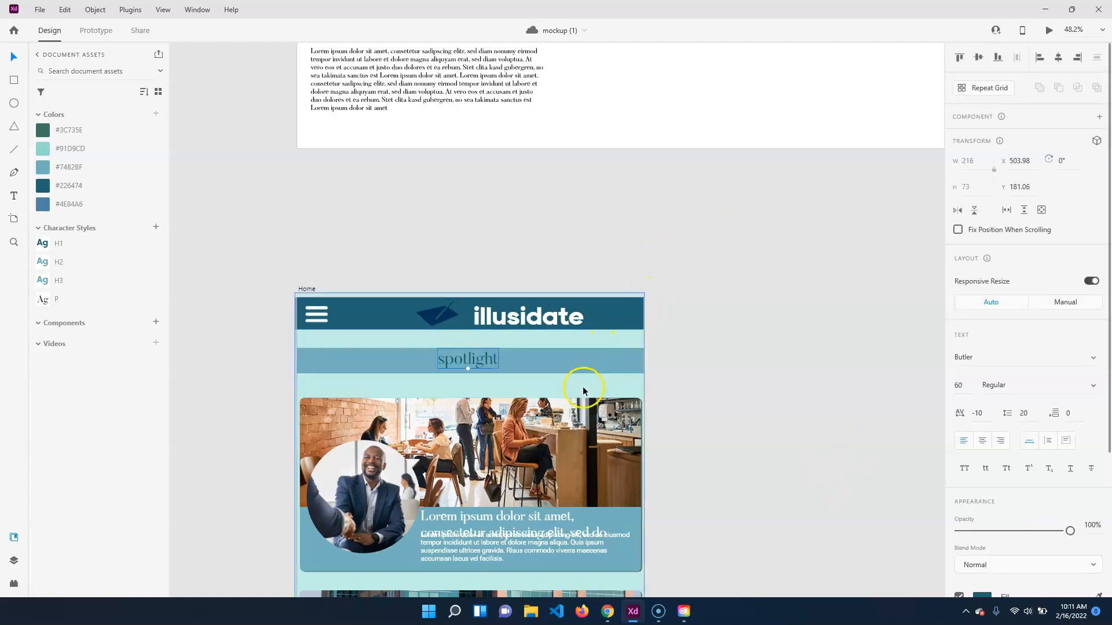
Step: Try filling the Home artboard's menu icon with #CC7171, and undo the colour change
{"action": "left_click", "coordinate": [393, 246]}
{"action": "double_click", "coordinate": [314, 315]}
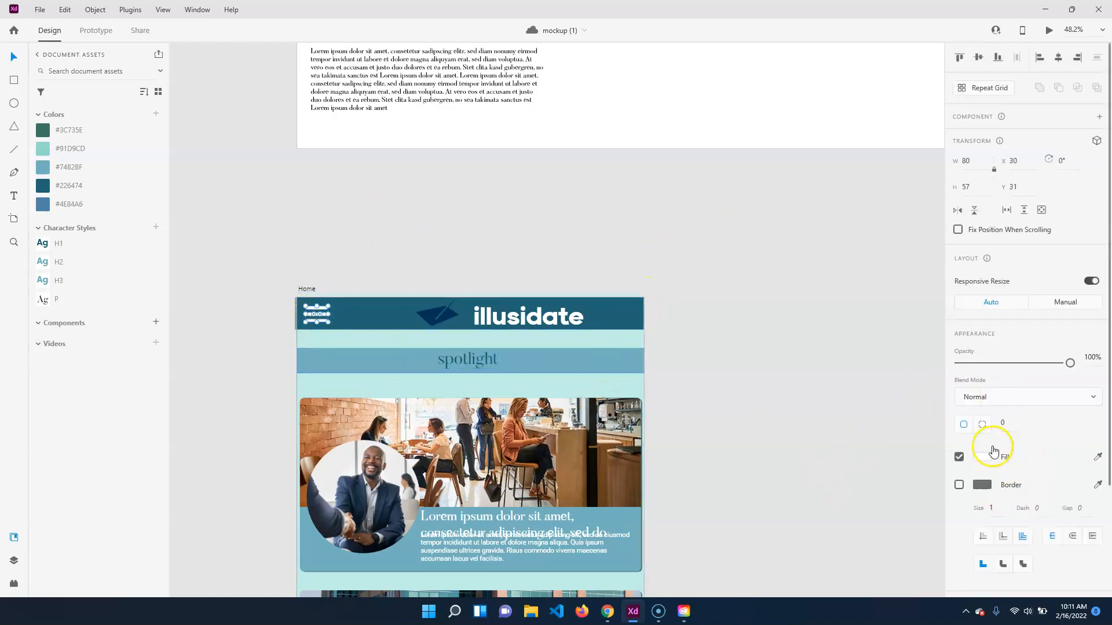
{"action": "left_click", "coordinate": [983, 458]}
{"action": "left_click_drag", "start_coordinate": [851, 443], "coordinate": [853, 408]}
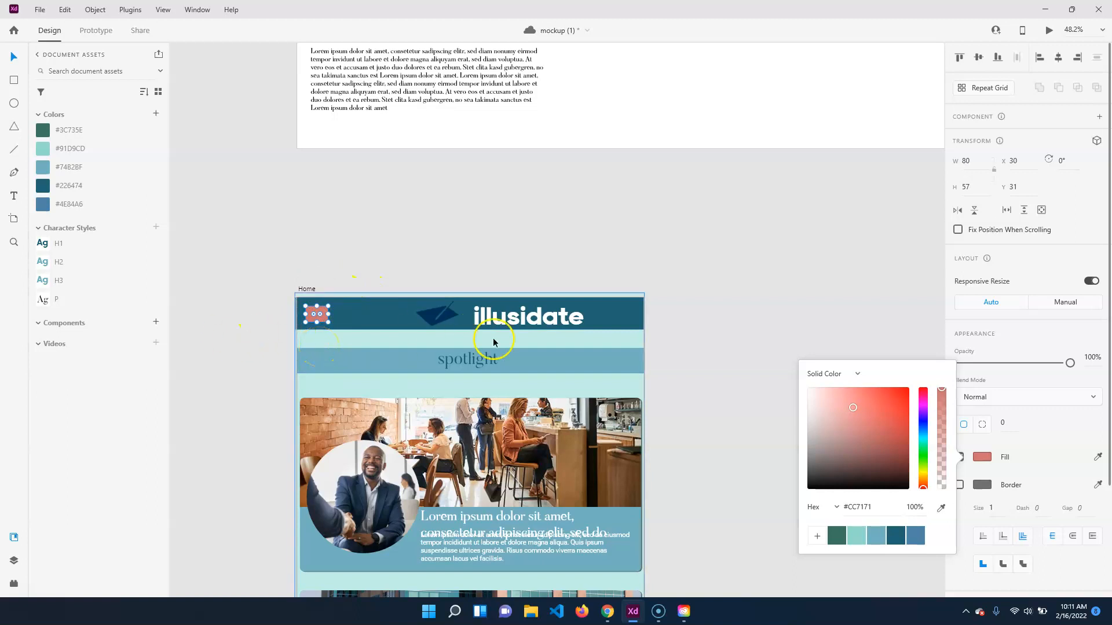
{"action": "key", "text": "ctrl+z"}
{"action": "left_click", "coordinate": [427, 184]}
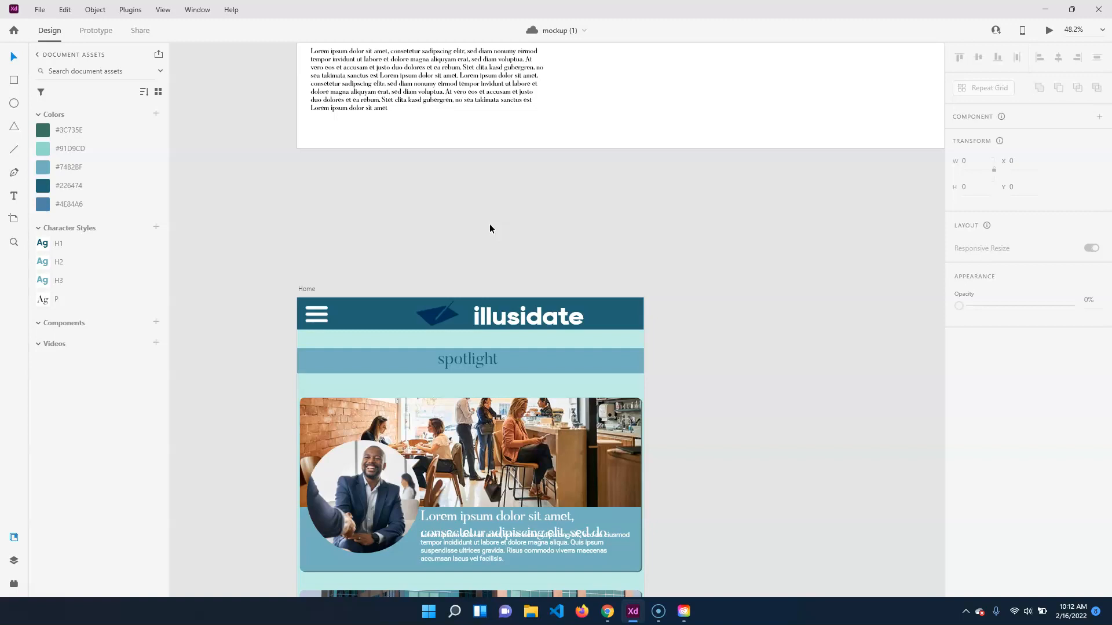
Step: Import illusidateLogoOnly.svg and place it in the empty area beside the sample paragraphs on the style guide artboard
{"action": "left_click", "coordinate": [431, 316]}
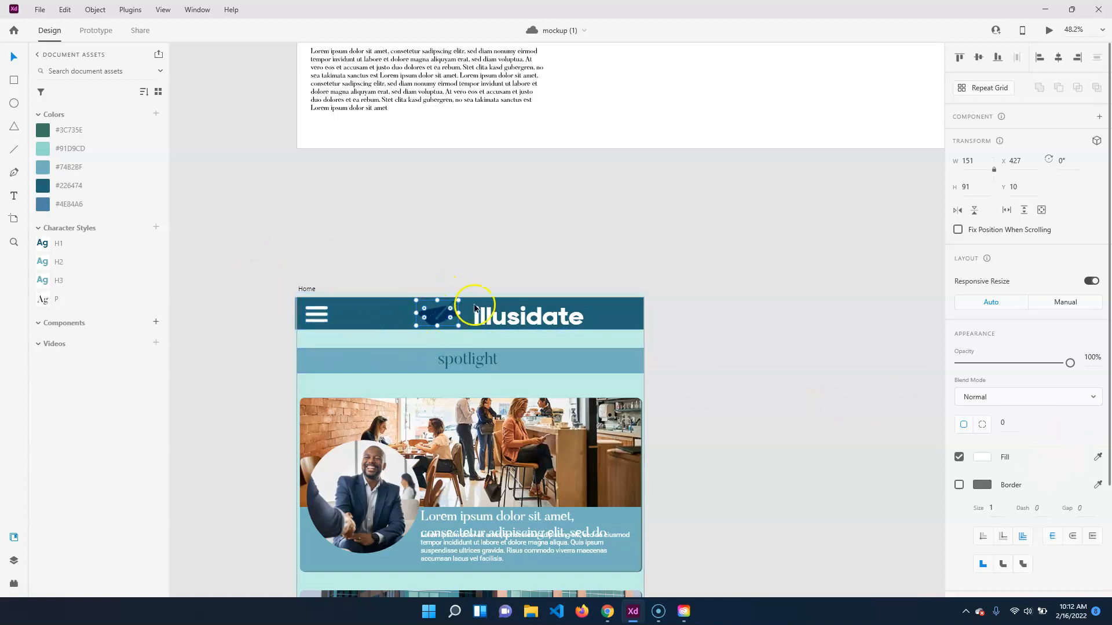
{"action": "left_click_drag", "start_coordinate": [437, 318], "coordinate": [437, 327]}
{"action": "scroll", "coordinate": [753, 107], "scroll_direction": "up", "scroll_amount": 6}
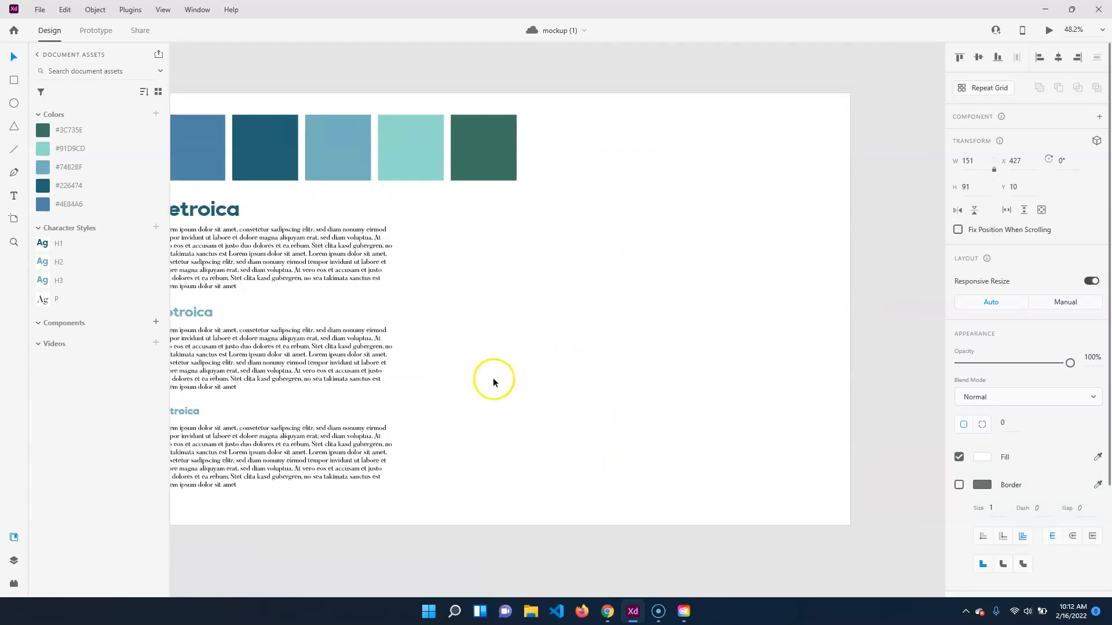
{"action": "left_click", "coordinate": [39, 10]}
{"action": "left_click", "coordinate": [90, 265]}
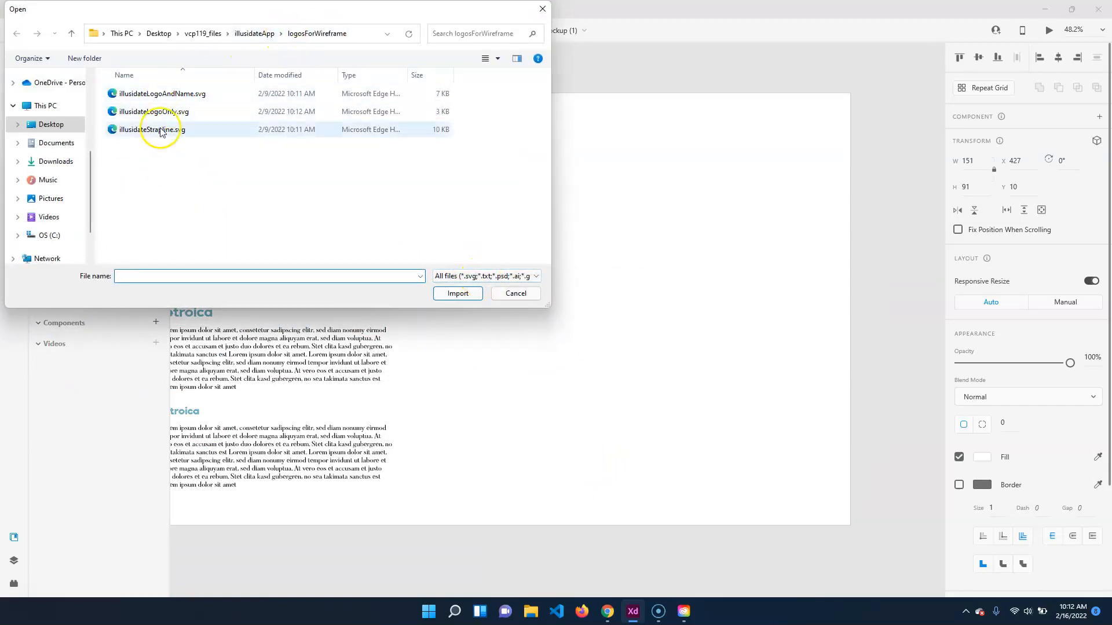
{"action": "left_click", "coordinate": [174, 112]}
{"action": "left_click", "coordinate": [458, 293]}
{"action": "left_click_drag", "start_coordinate": [525, 325], "coordinate": [511, 271]}
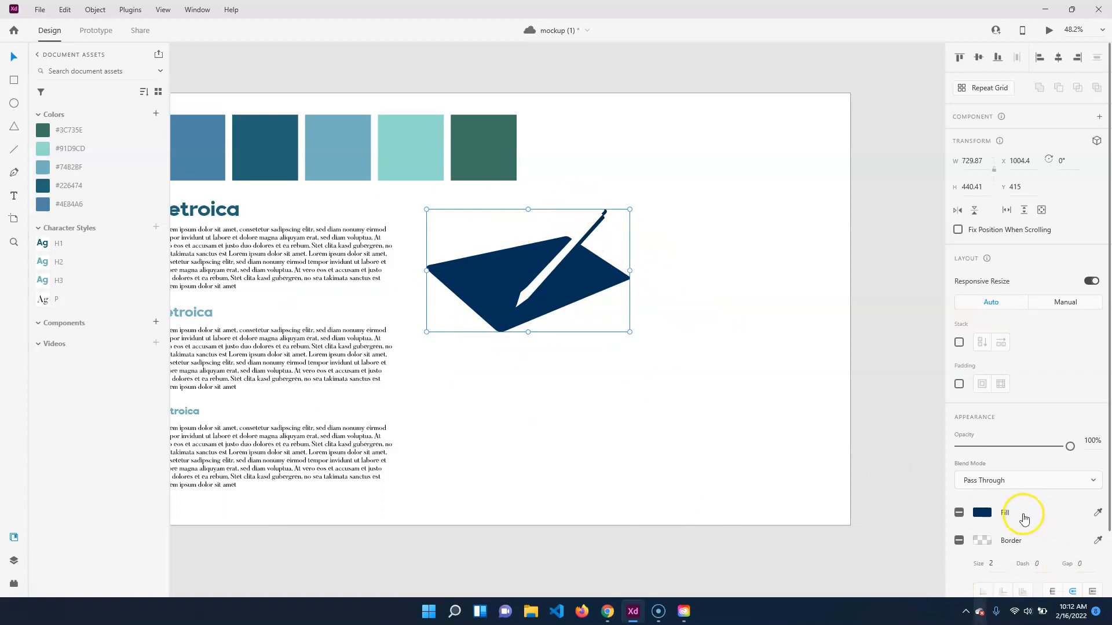
Step: Recolour the imported logo to the saved colour #226474 and scale it down to about 324 × 195 px
{"action": "left_click", "coordinate": [984, 515]}
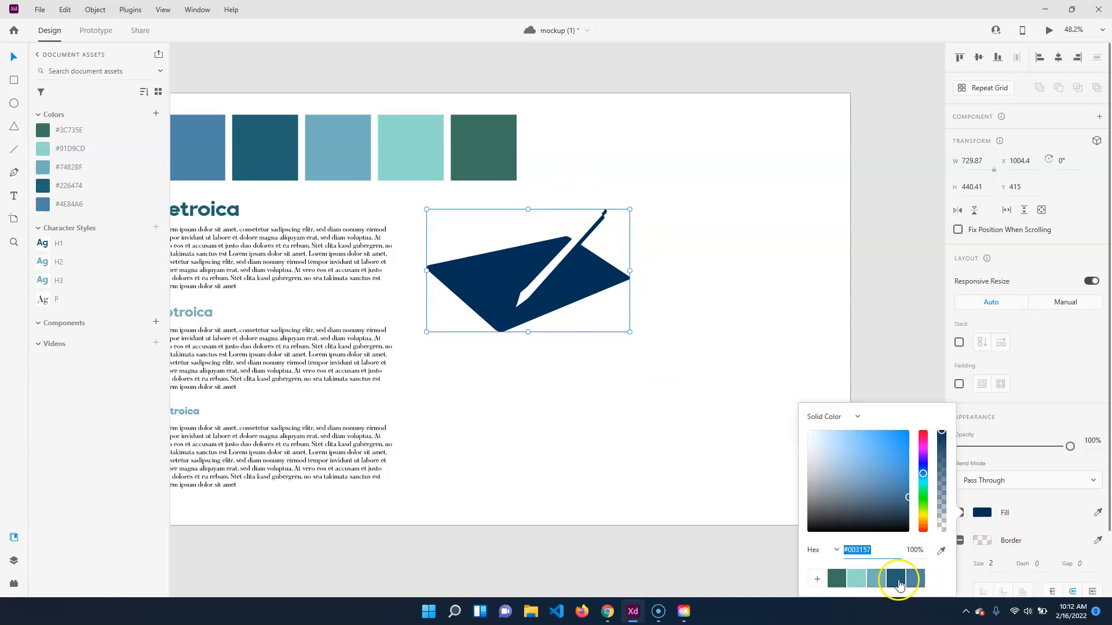
{"action": "left_click", "coordinate": [895, 577]}
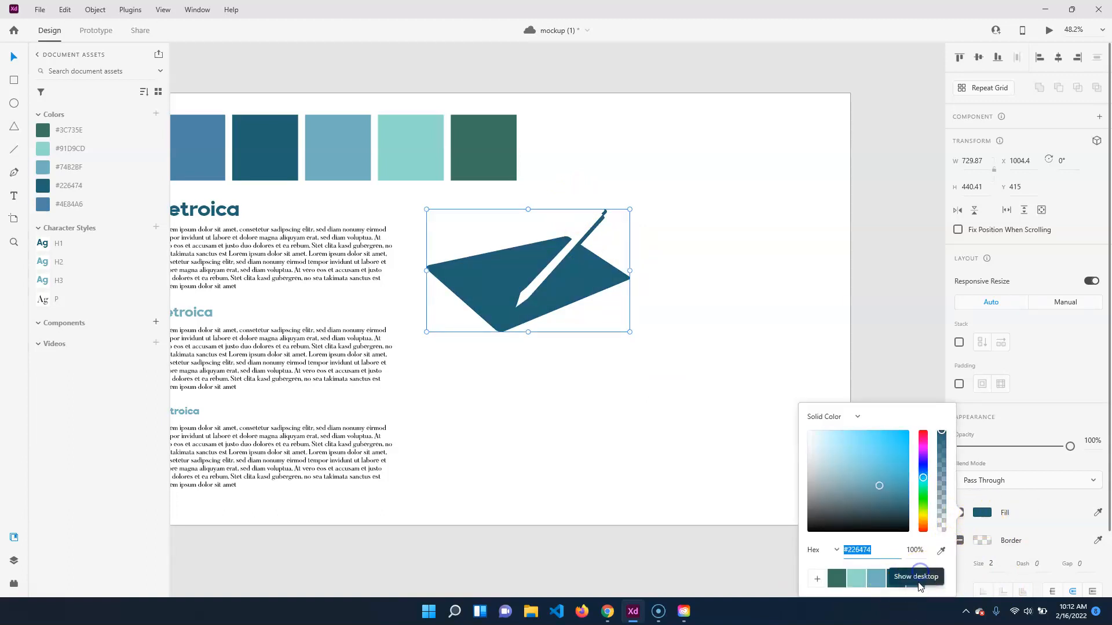
{"action": "left_click_drag", "start_coordinate": [618, 325], "coordinate": [496, 260]}
{"action": "key", "text": "ctrl+z"}
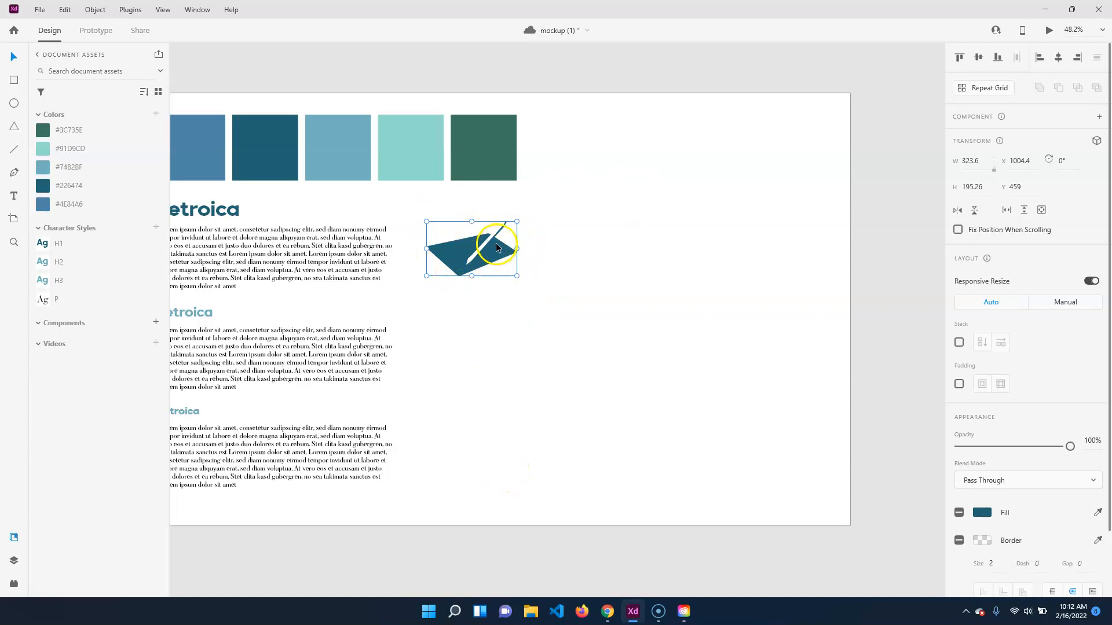
{"action": "left_click", "coordinate": [475, 318]}
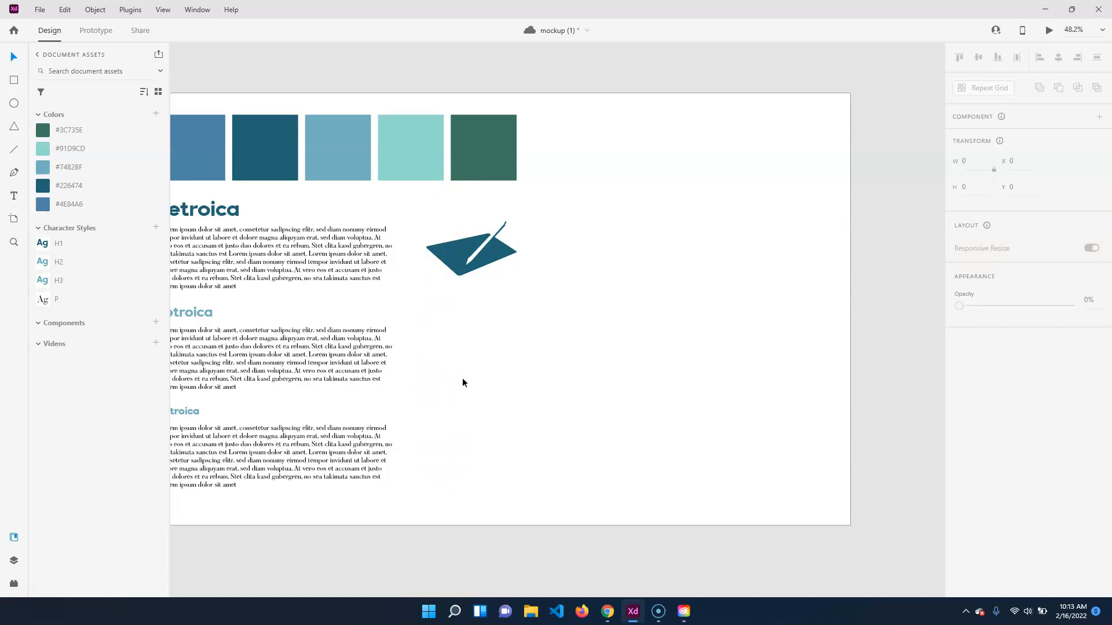
Step: Open the plugin marketplace in Creative Cloud Desktop and search the XD plugins for "icons"
{"action": "left_click", "coordinate": [10, 585]}
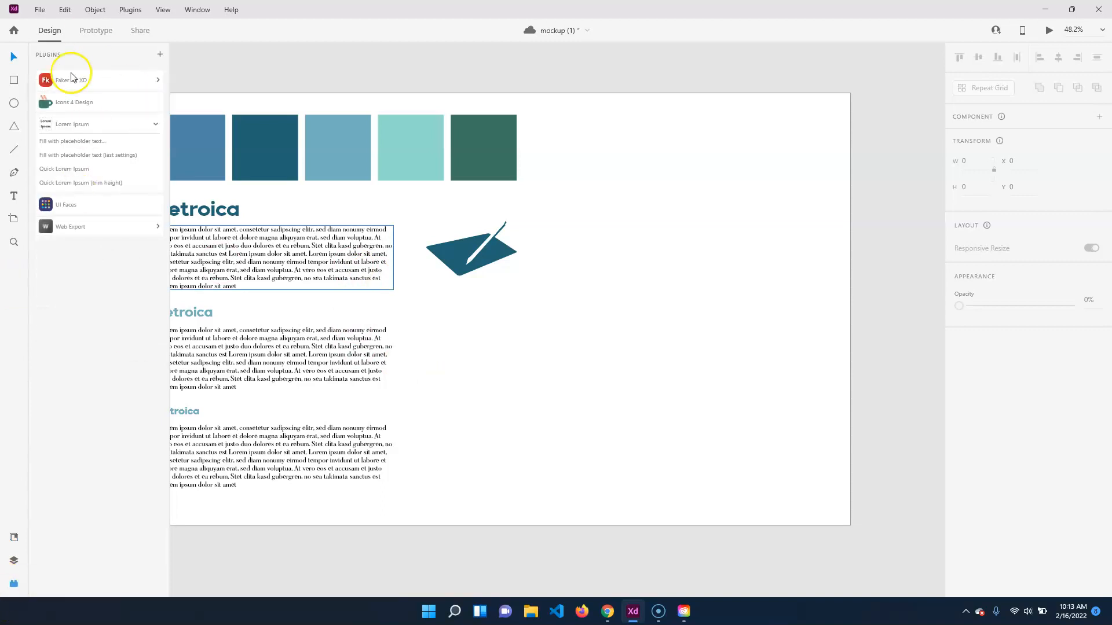
{"action": "left_click", "coordinate": [154, 125]}
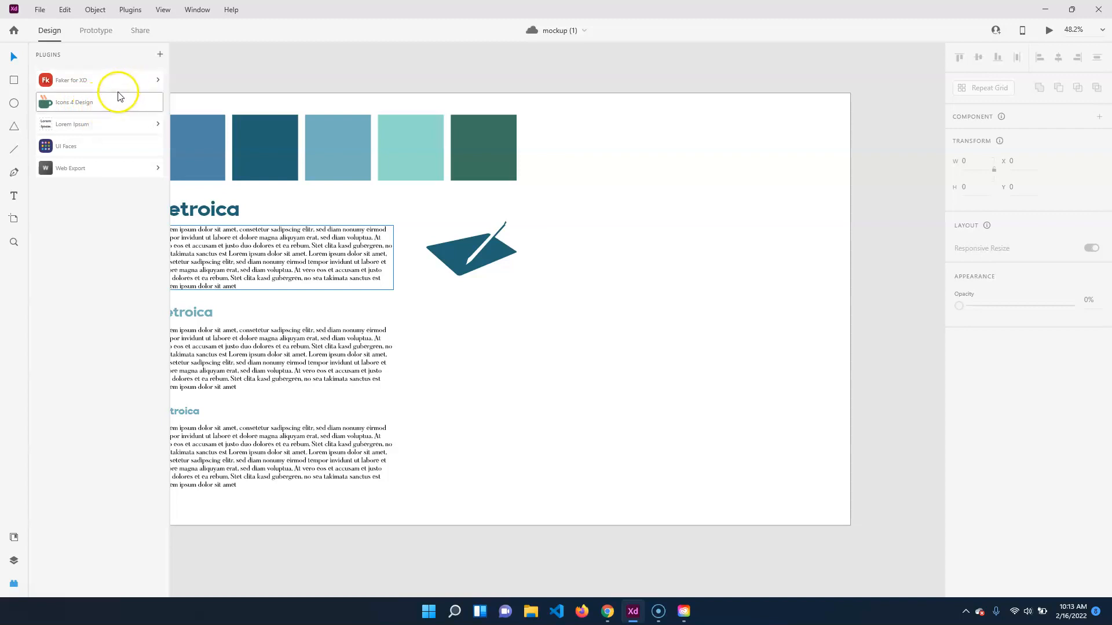
{"action": "left_click", "coordinate": [160, 54]}
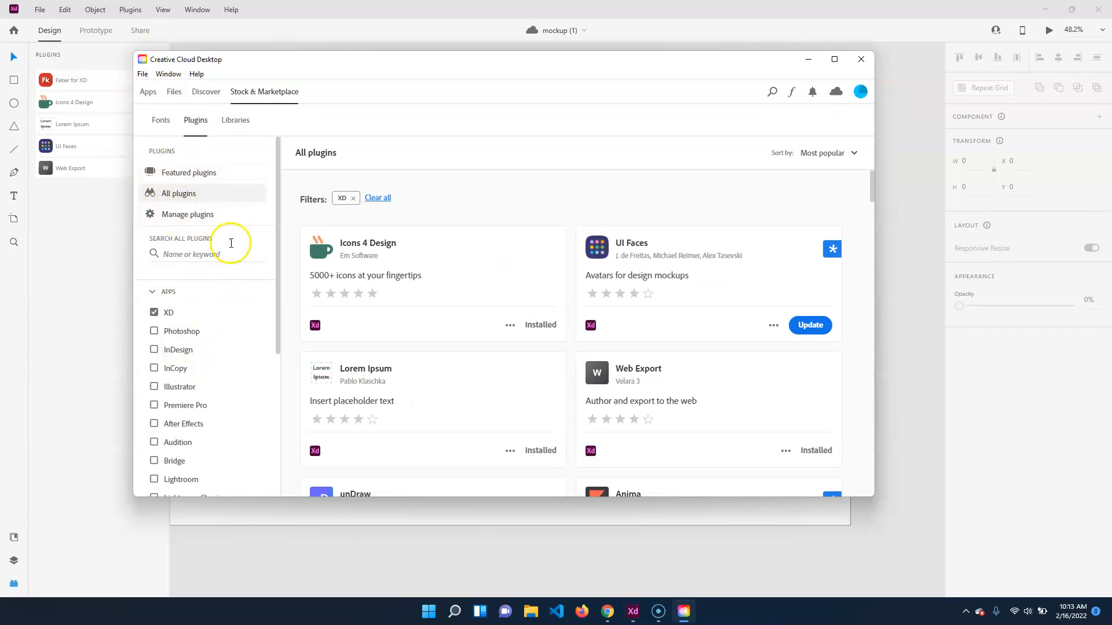
{"action": "left_click", "coordinate": [210, 246]}
{"action": "type", "text": "icons"}
{"action": "key", "text": "Return"}
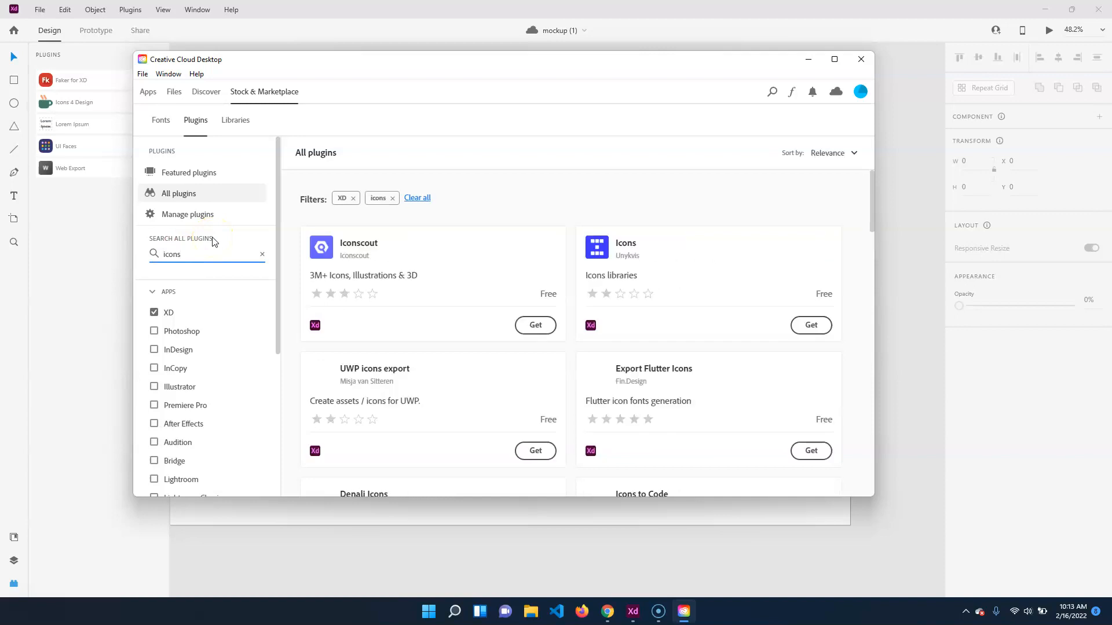
Step: Examine the available icon plugins, including Icons 4 Design, and return to the mockup document
{"action": "scroll", "coordinate": [366, 358], "scroll_direction": "down", "scroll_amount": 5}
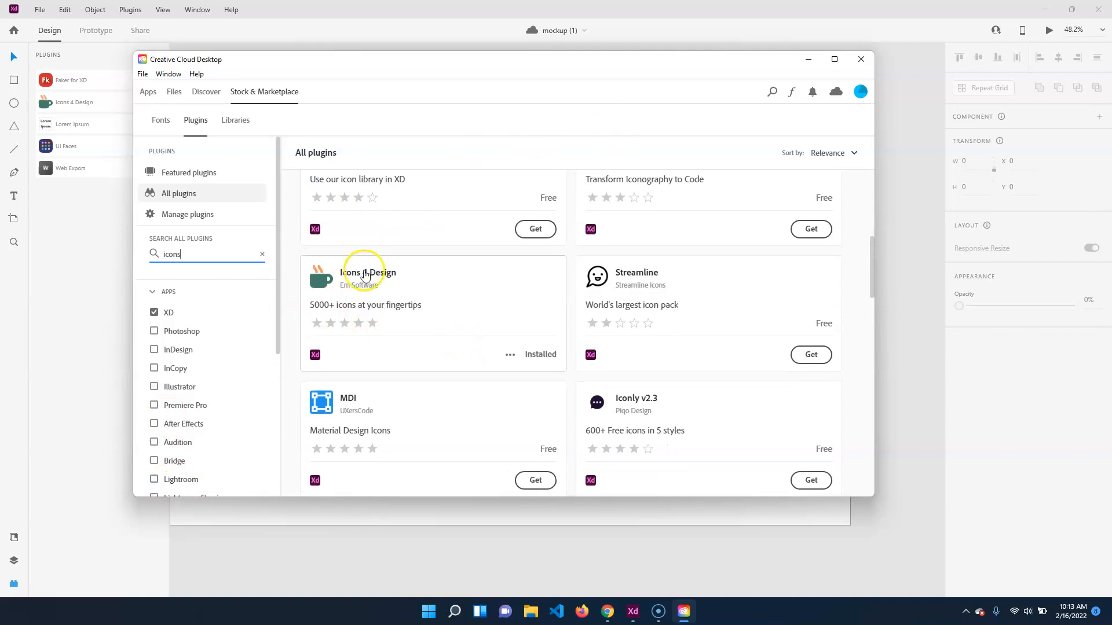
{"action": "scroll", "coordinate": [428, 371], "scroll_direction": "up", "scroll_amount": 4}
{"action": "scroll", "coordinate": [439, 377], "scroll_direction": "up", "scroll_amount": 2}
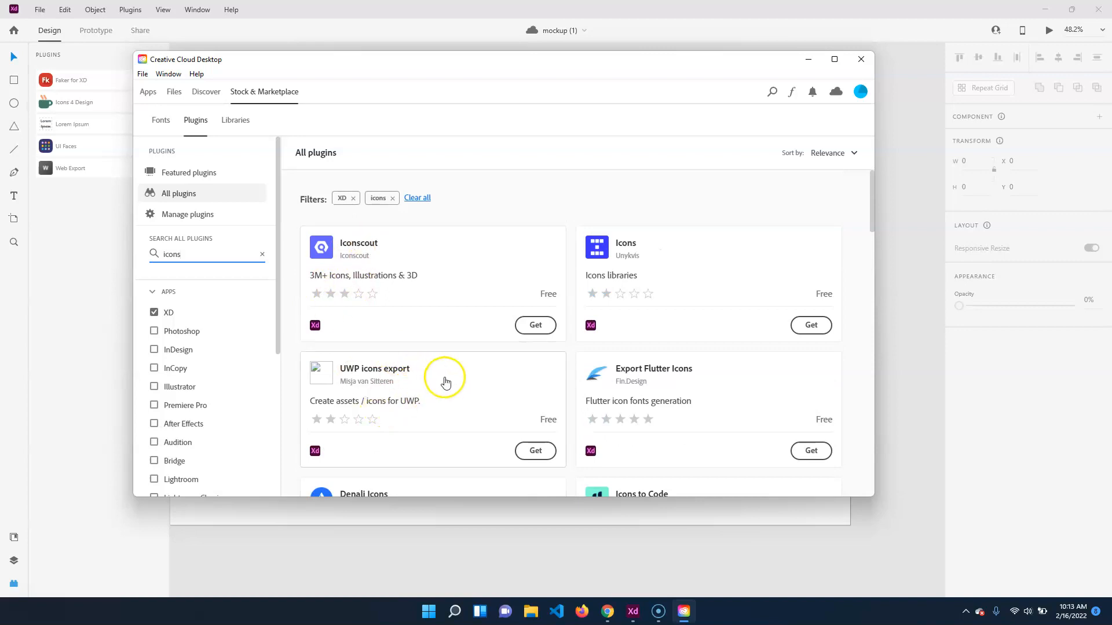
{"action": "scroll", "coordinate": [434, 370], "scroll_direction": "down", "scroll_amount": 5}
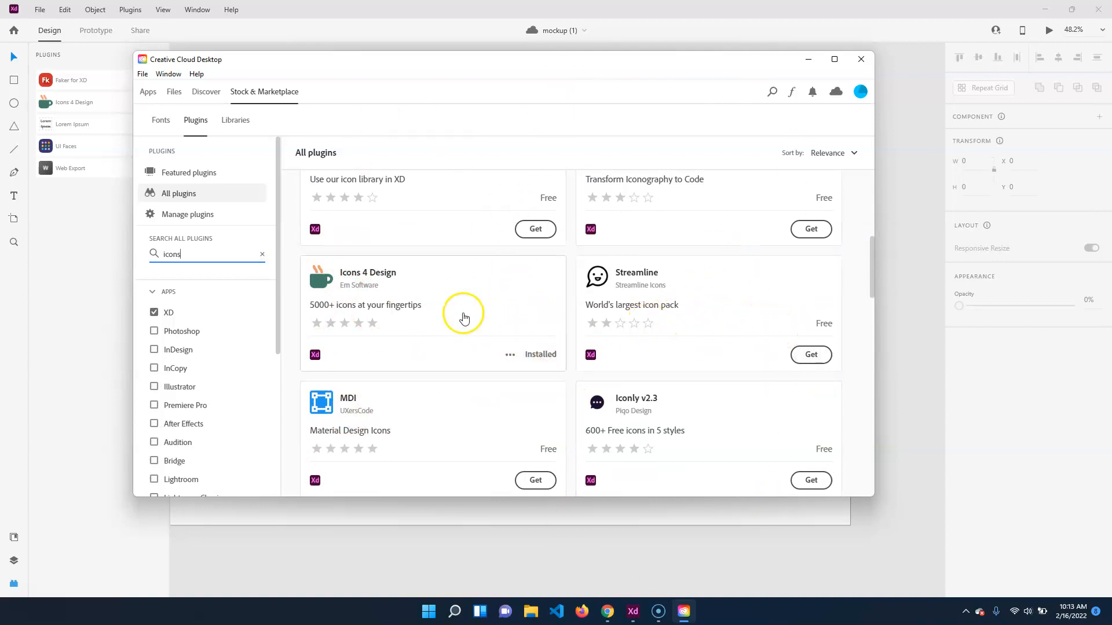
{"action": "scroll", "coordinate": [463, 304], "scroll_direction": "down", "scroll_amount": 5}
{"action": "scroll", "coordinate": [406, 307], "scroll_direction": "down", "scroll_amount": 10}
{"action": "scroll", "coordinate": [405, 324], "scroll_direction": "up", "scroll_amount": 8}
{"action": "scroll", "coordinate": [428, 353], "scroll_direction": "up", "scroll_amount": 6}
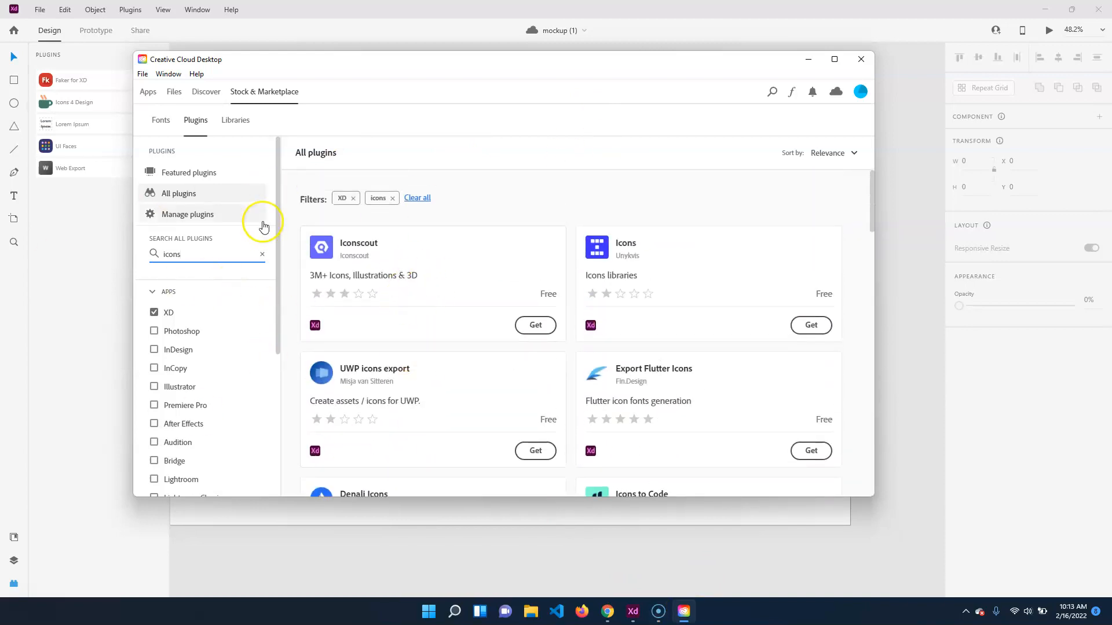
{"action": "left_click", "coordinate": [807, 60]}
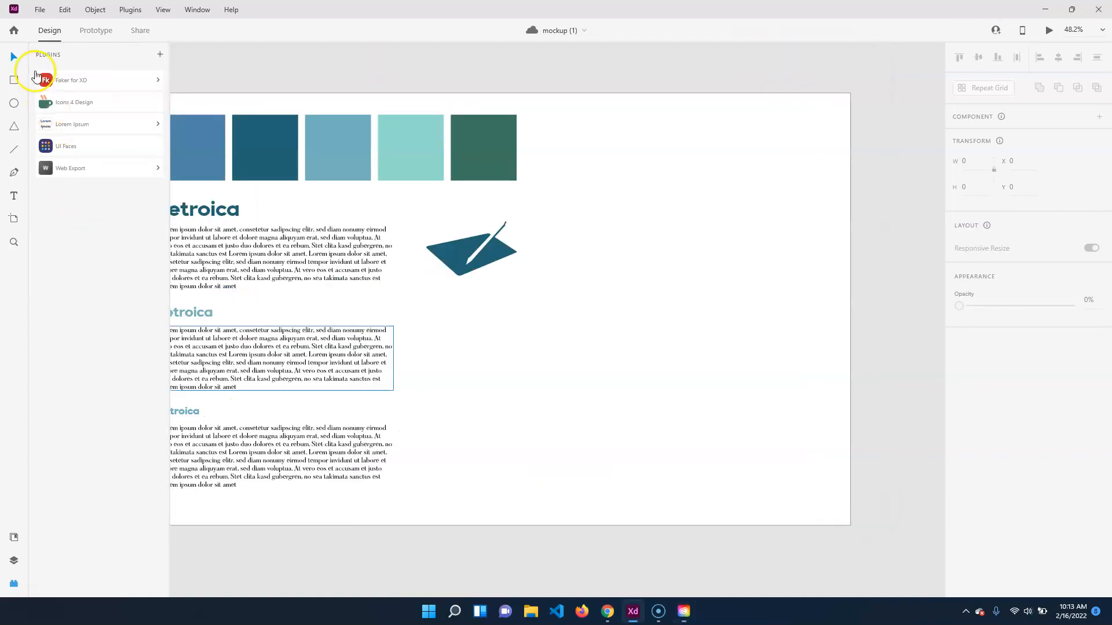
Step: Open the Icons 4 Design plugin and read through its instructions on searching, placing and editing icons and its icon collections
{"action": "left_click", "coordinate": [106, 103]}
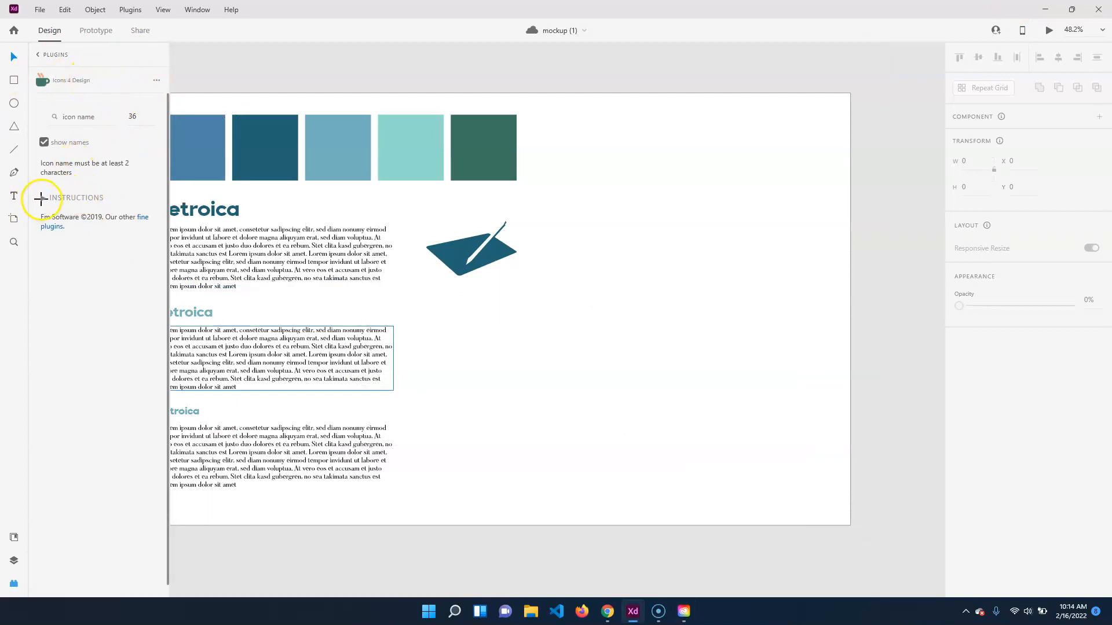
{"action": "left_click", "coordinate": [43, 198]}
{"action": "scroll", "coordinate": [122, 267], "scroll_direction": "down", "scroll_amount": 3}
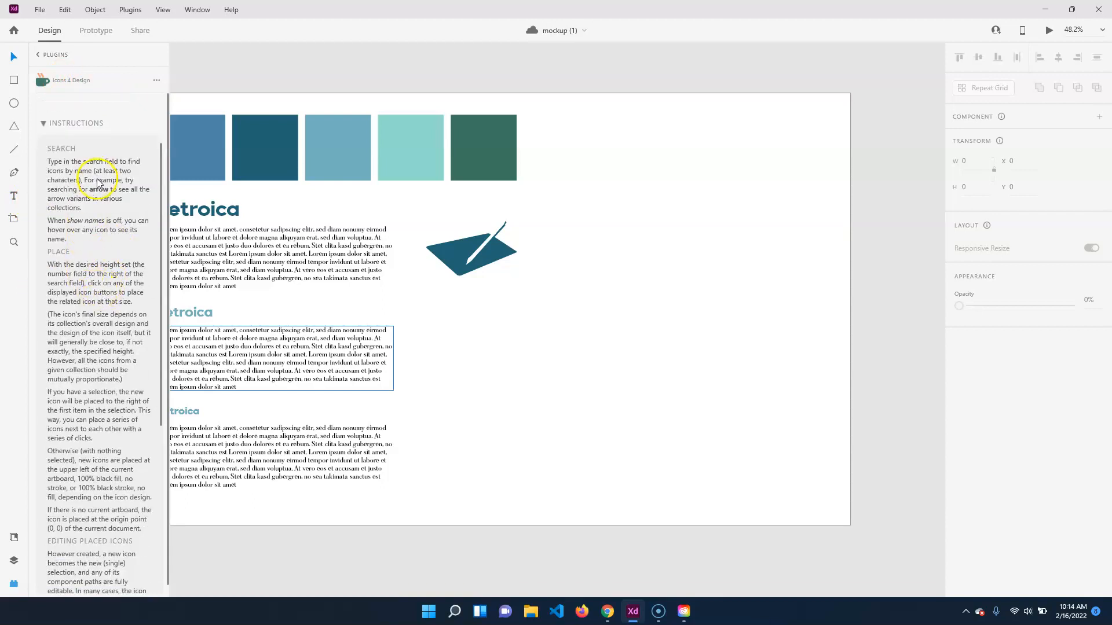
{"action": "scroll", "coordinate": [97, 304], "scroll_direction": "down", "scroll_amount": 3}
{"action": "scroll", "coordinate": [96, 305], "scroll_direction": "down", "scroll_amount": 10}
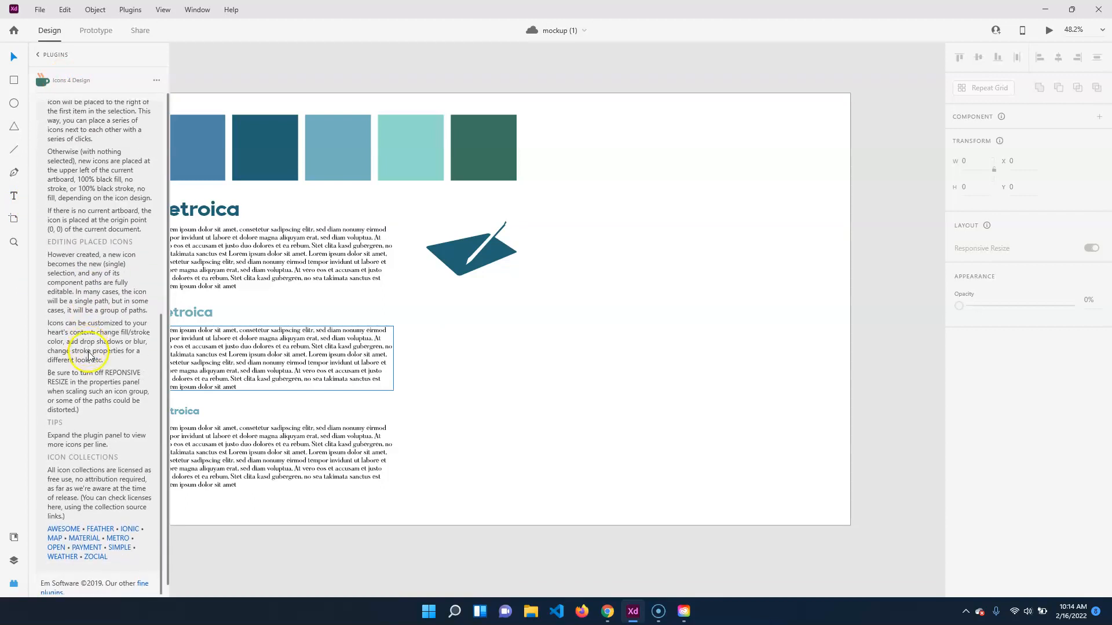
{"action": "scroll", "coordinate": [99, 397], "scroll_direction": "up", "scroll_amount": 16}
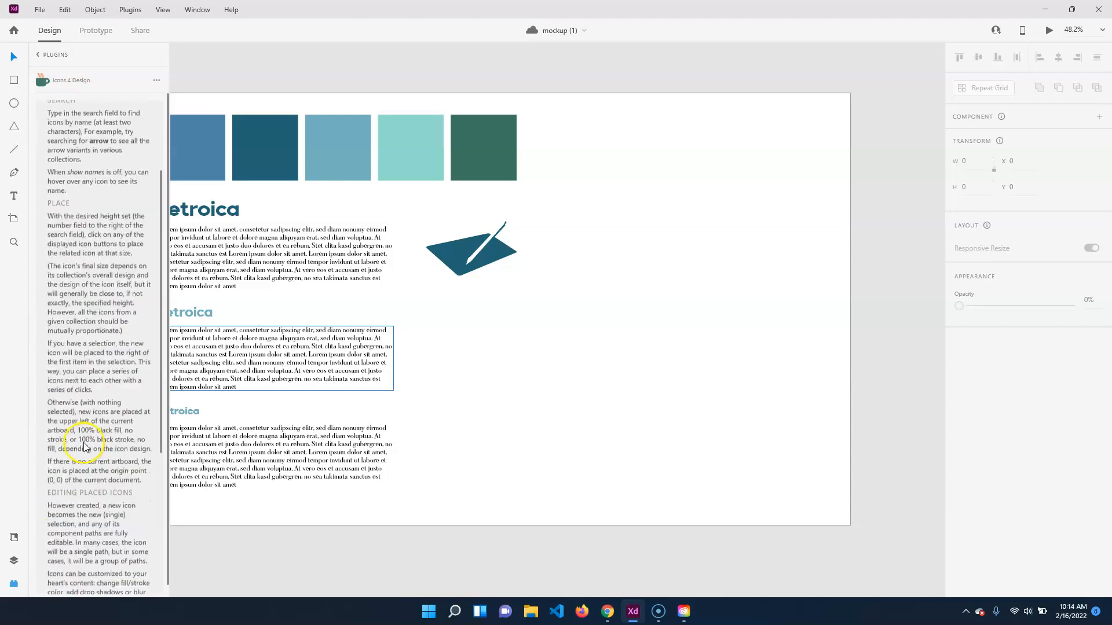
{"action": "scroll", "coordinate": [93, 405], "scroll_direction": "down", "scroll_amount": 15}
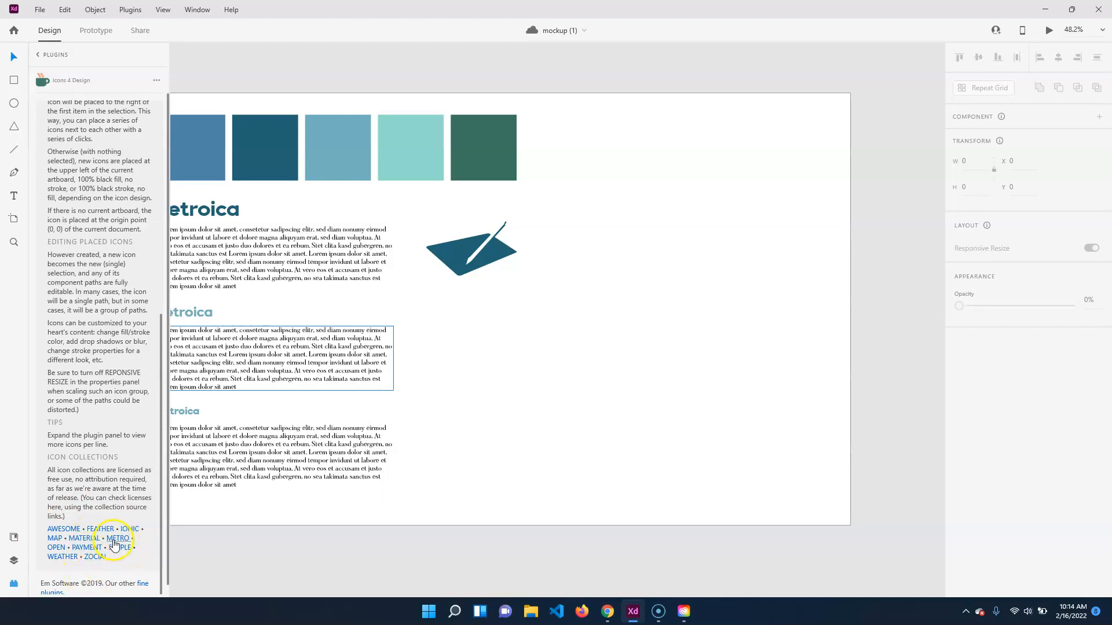
{"action": "scroll", "coordinate": [74, 423], "scroll_direction": "up", "scroll_amount": 10}
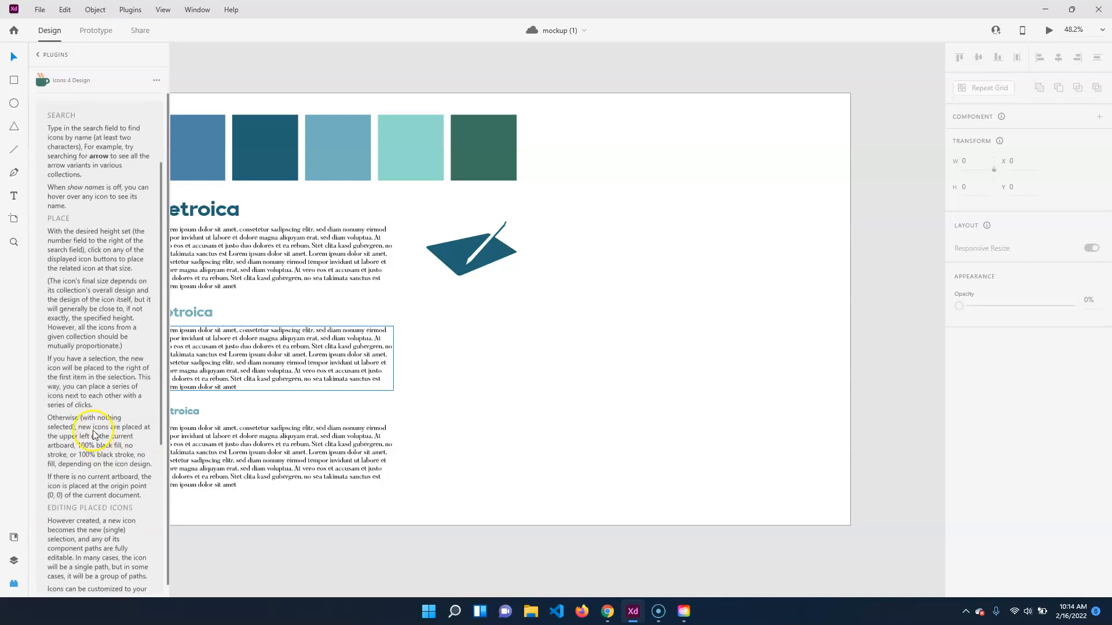
Step: Search the icon plugin for "menu", place the Material menu icon below the logo and enlarge it to about 115 × 77 px
{"action": "left_click", "coordinate": [78, 117]}
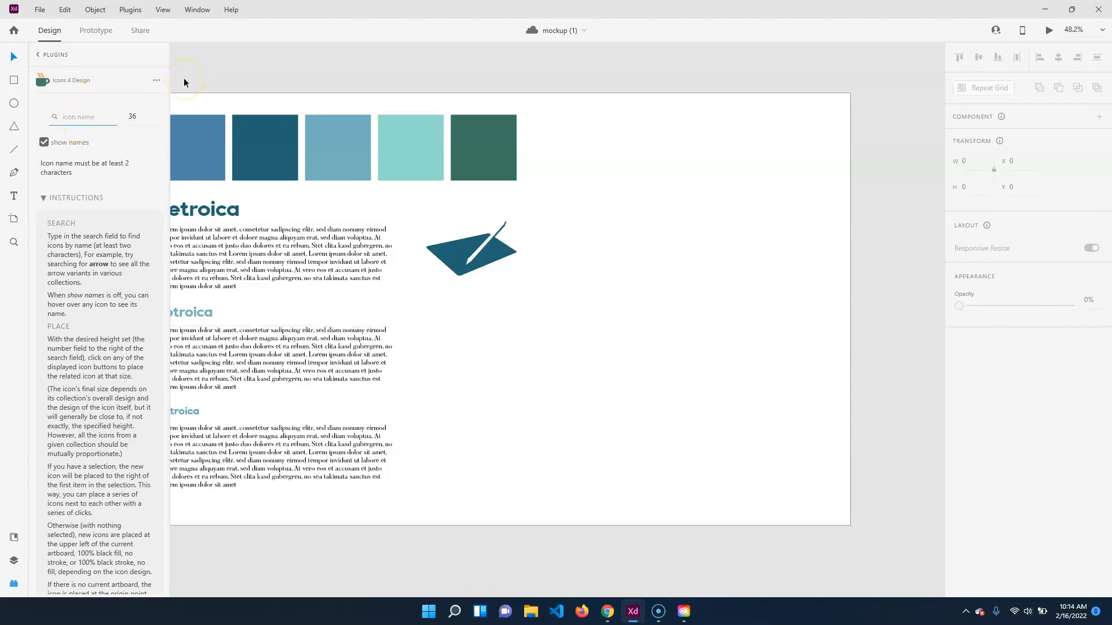
{"action": "type", "text": "menu"}
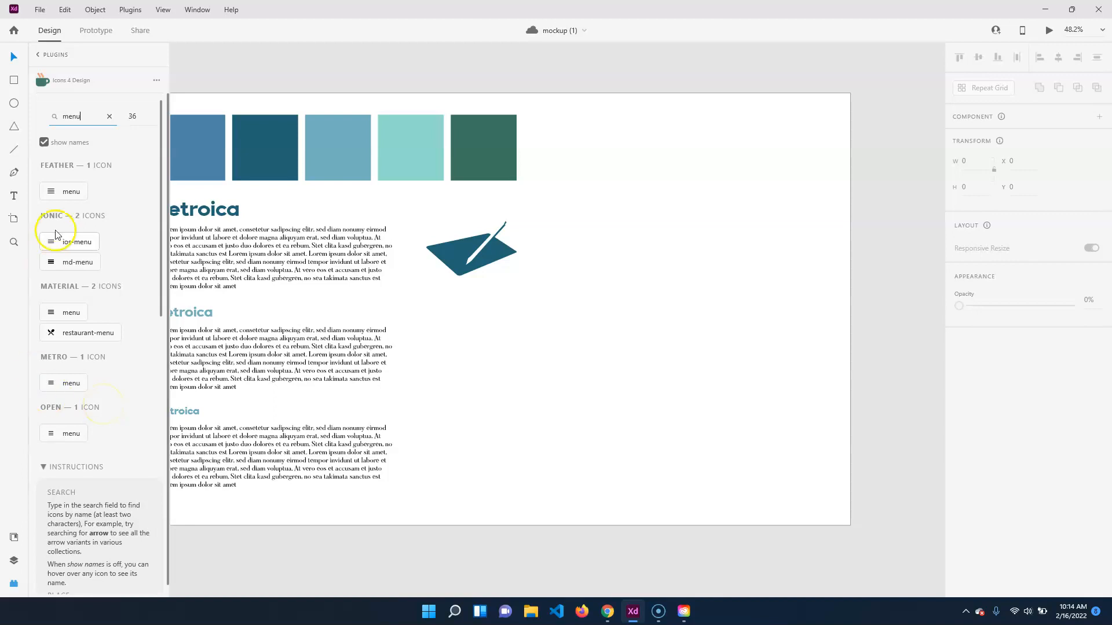
{"action": "left_click", "coordinate": [52, 314]}
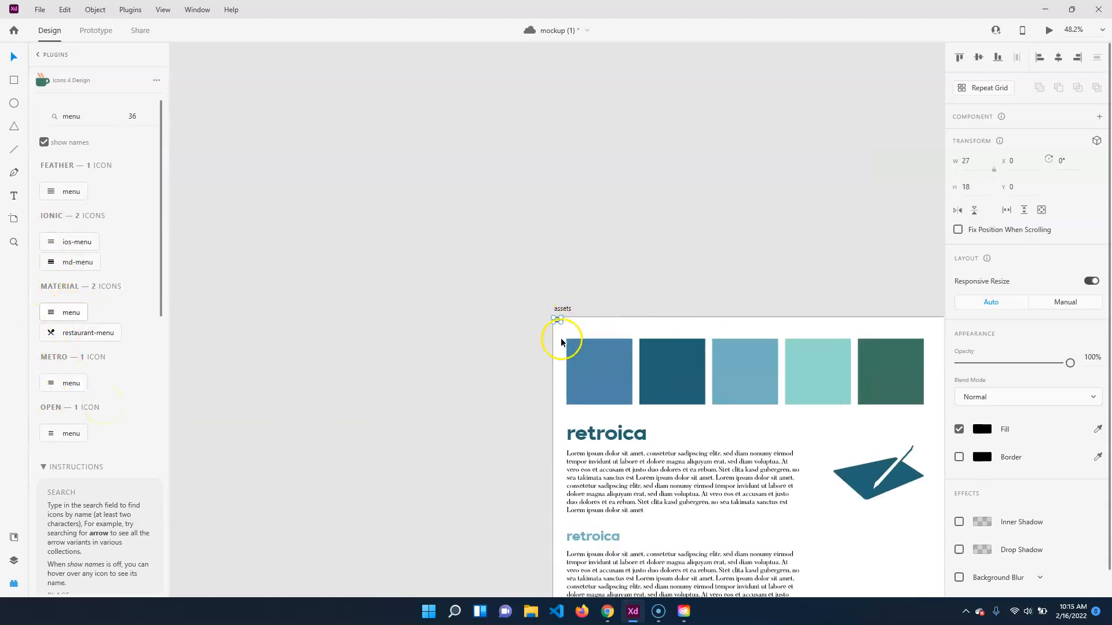
{"action": "left_click_drag", "start_coordinate": [559, 320], "coordinate": [647, 435]}
{"action": "scroll", "coordinate": [893, 560], "scroll_direction": "down", "scroll_amount": 1}
{"action": "scroll", "coordinate": [893, 562], "scroll_direction": "down", "scroll_amount": 2}
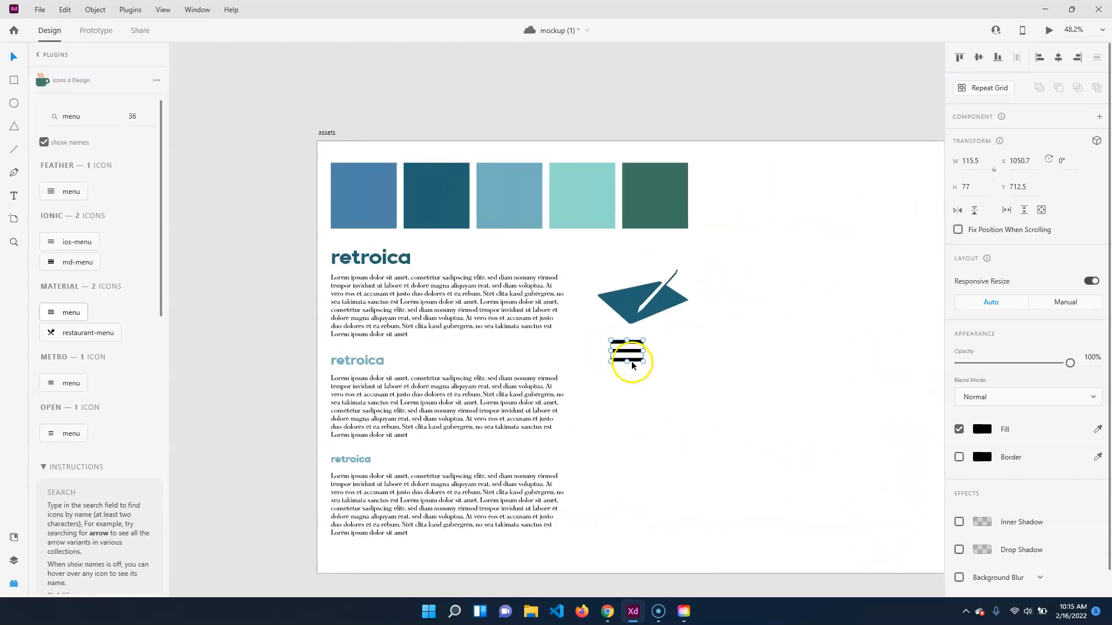
{"action": "left_click_drag", "start_coordinate": [633, 363], "coordinate": [637, 370]}
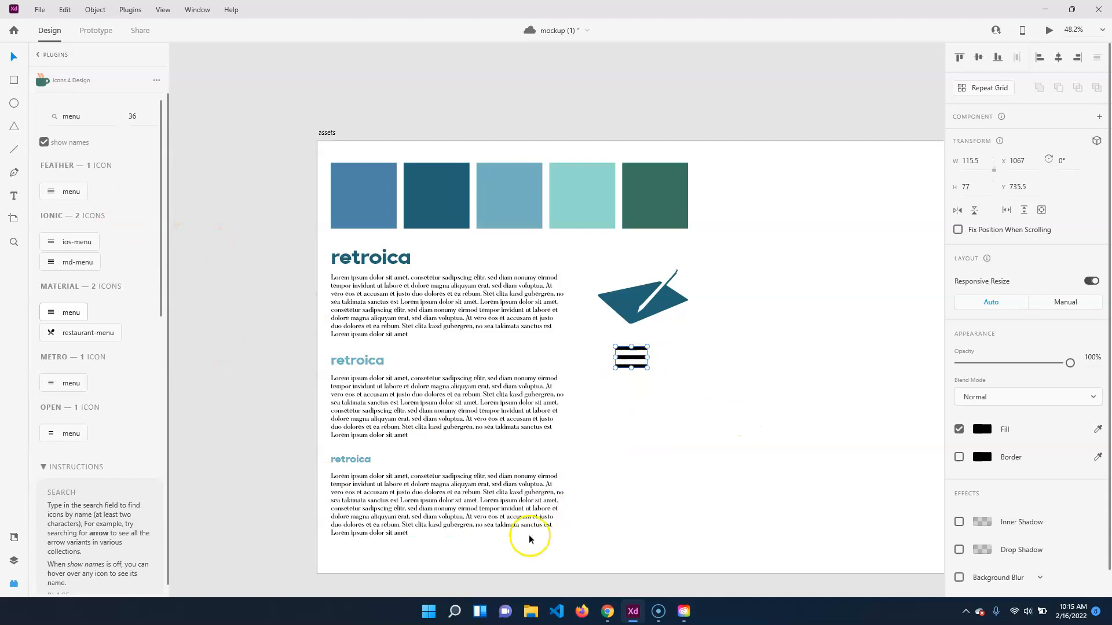
Step: Search the plugin for back icons and examine the arrow and backward variants in the Ionic, Material, Metro and Open collections
{"action": "double_click", "coordinate": [72, 116]}
{"action": "scroll", "coordinate": [144, 362], "scroll_direction": "down", "scroll_amount": 3}
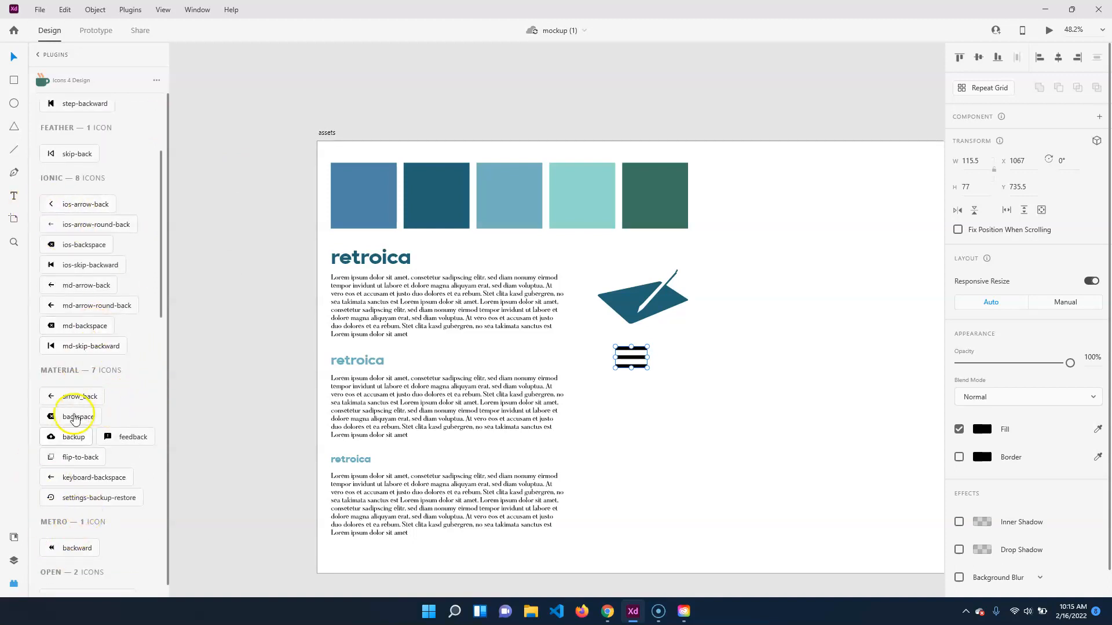
{"action": "scroll", "coordinate": [90, 554], "scroll_direction": "down", "scroll_amount": 3}
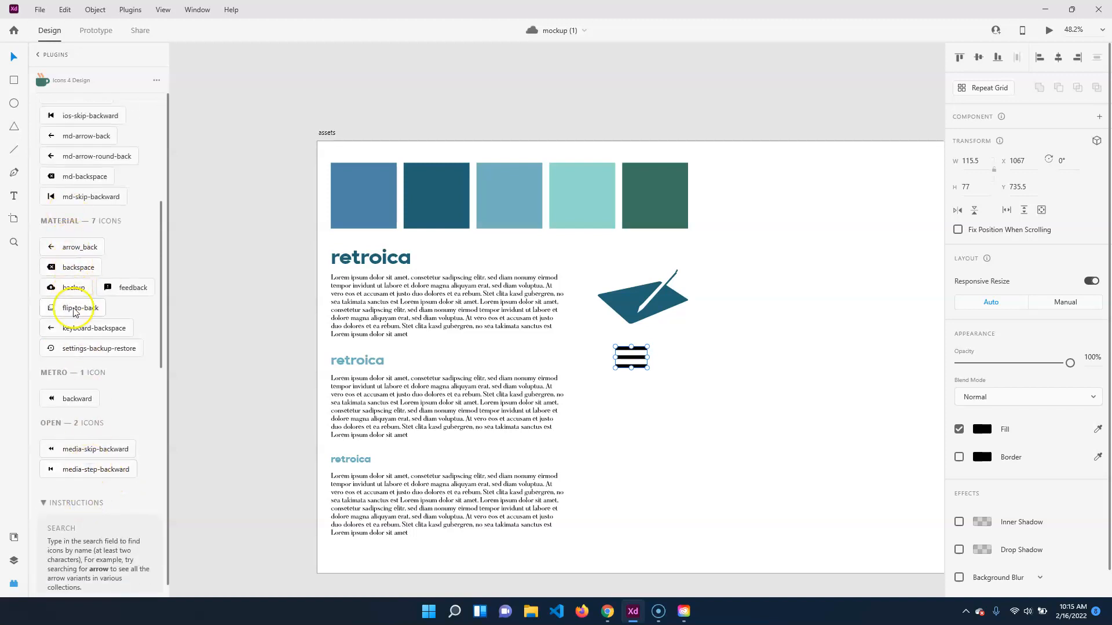
{"action": "scroll", "coordinate": [60, 220], "scroll_direction": "up", "scroll_amount": 5}
{"action": "scroll", "coordinate": [60, 220], "scroll_direction": "up", "scroll_amount": 1}
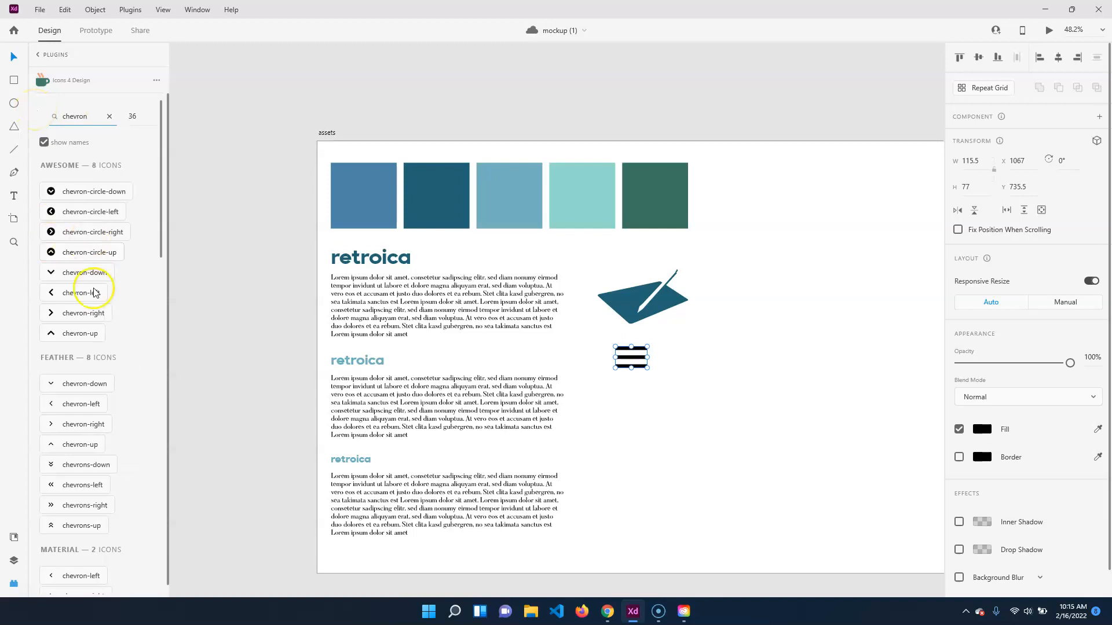
Step: From the "chevron" results, place the Material chevron-left icon below the menu icon and enlarge it to about 65 × 106 px
{"action": "scroll", "coordinate": [55, 405], "scroll_direction": "down", "scroll_amount": 5}
{"action": "scroll", "coordinate": [58, 361], "scroll_direction": "down", "scroll_amount": 3}
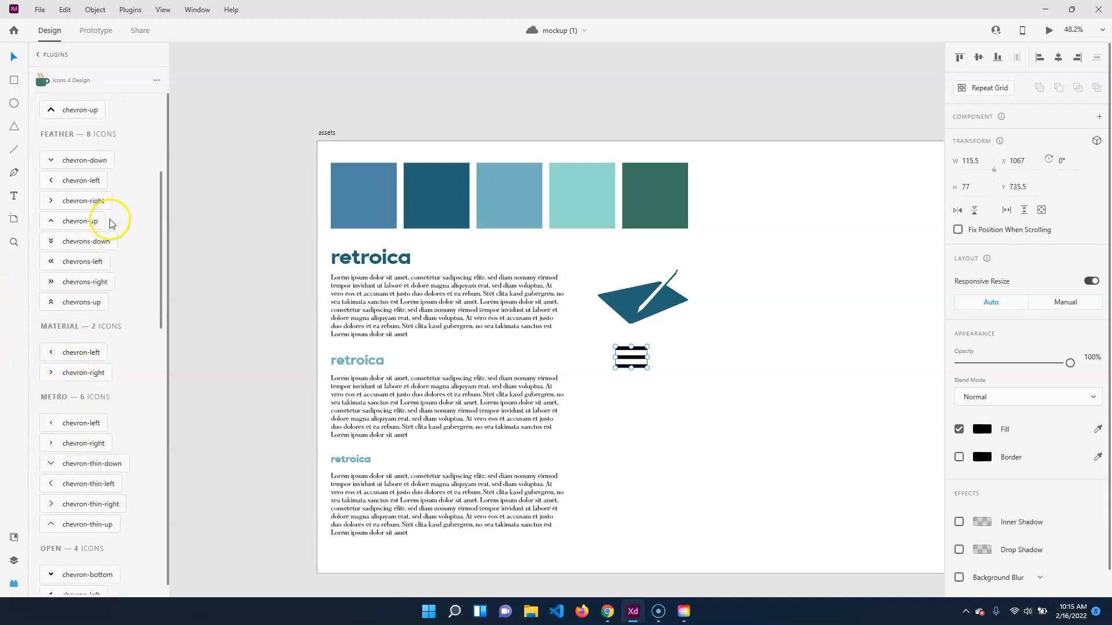
{"action": "scroll", "coordinate": [121, 215], "scroll_direction": "up", "scroll_amount": 8}
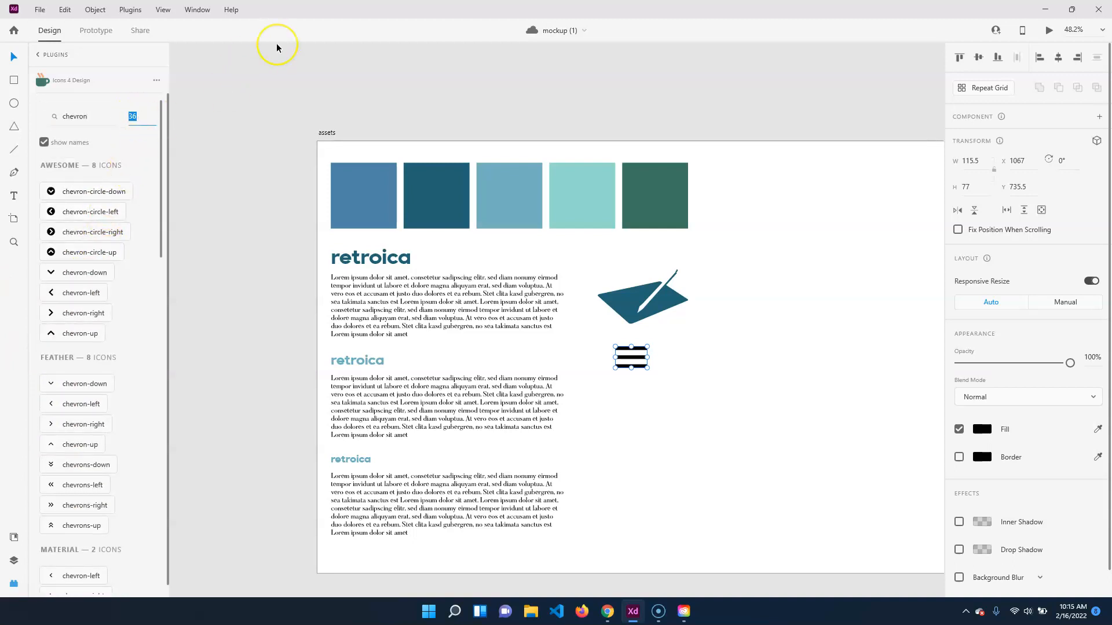
{"action": "scroll", "coordinate": [87, 481], "scroll_direction": "down", "scroll_amount": 8}
{"action": "left_click", "coordinate": [58, 360]}
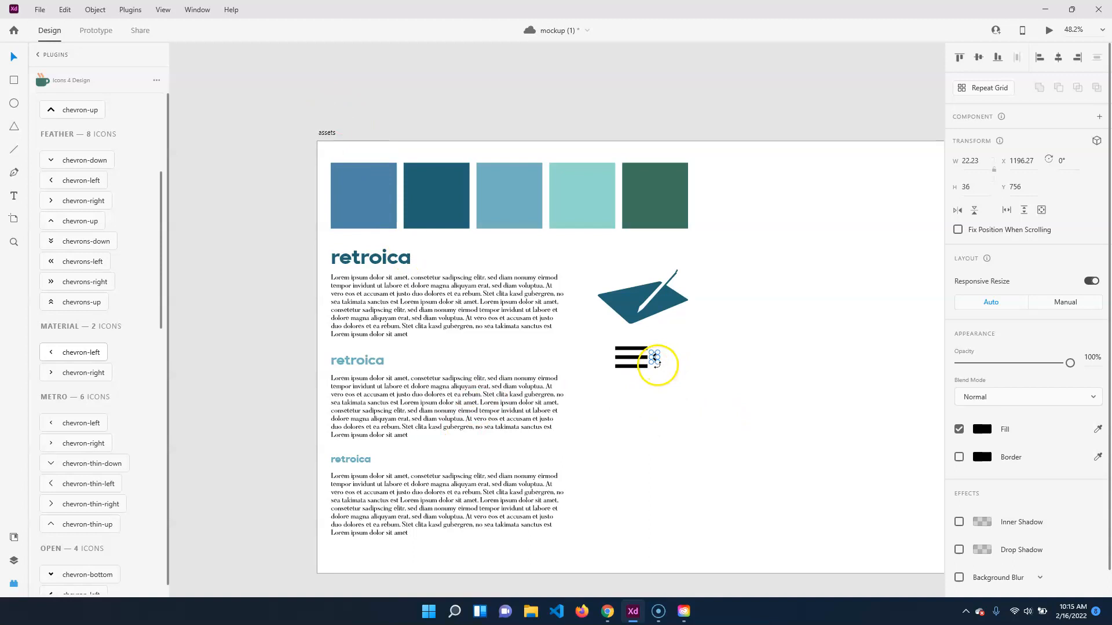
{"action": "left_click_drag", "start_coordinate": [656, 363], "coordinate": [624, 404]}
{"action": "left_click", "coordinate": [744, 367]}
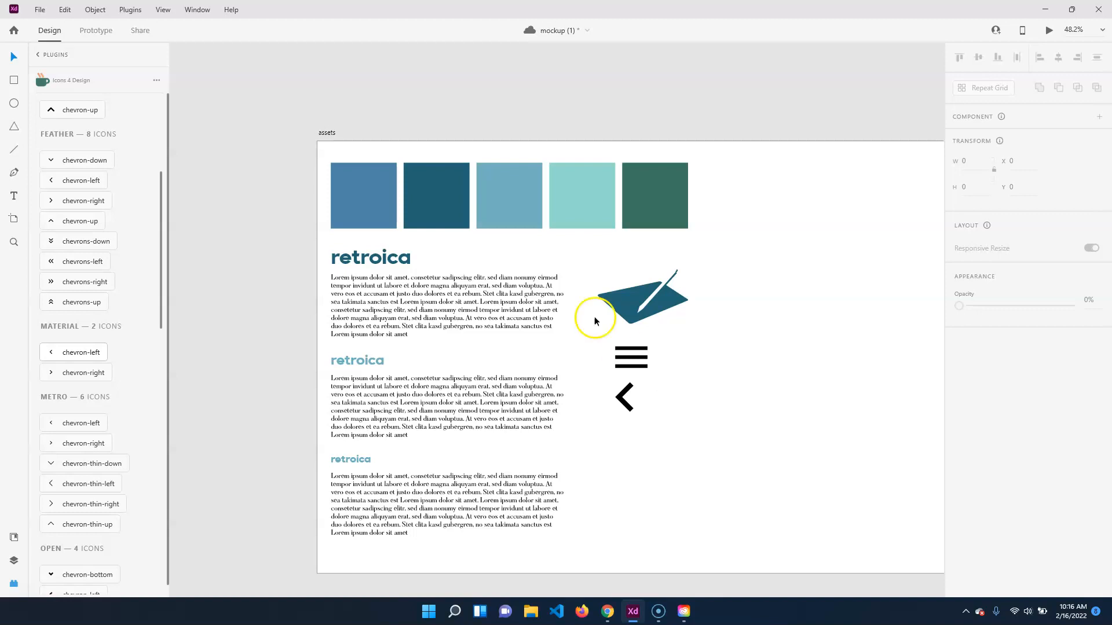
Step: Search the icon plugin for "paypal" and "cart" to examine the available icon variants
{"action": "scroll", "coordinate": [46, 121], "scroll_direction": "up", "scroll_amount": 4}
{"action": "scroll", "coordinate": [69, 255], "scroll_direction": "down", "scroll_amount": 5}
{"action": "scroll", "coordinate": [194, 385], "scroll_direction": "up", "scroll_amount": 1}
{"action": "scroll", "coordinate": [96, 238], "scroll_direction": "up", "scroll_amount": 5}
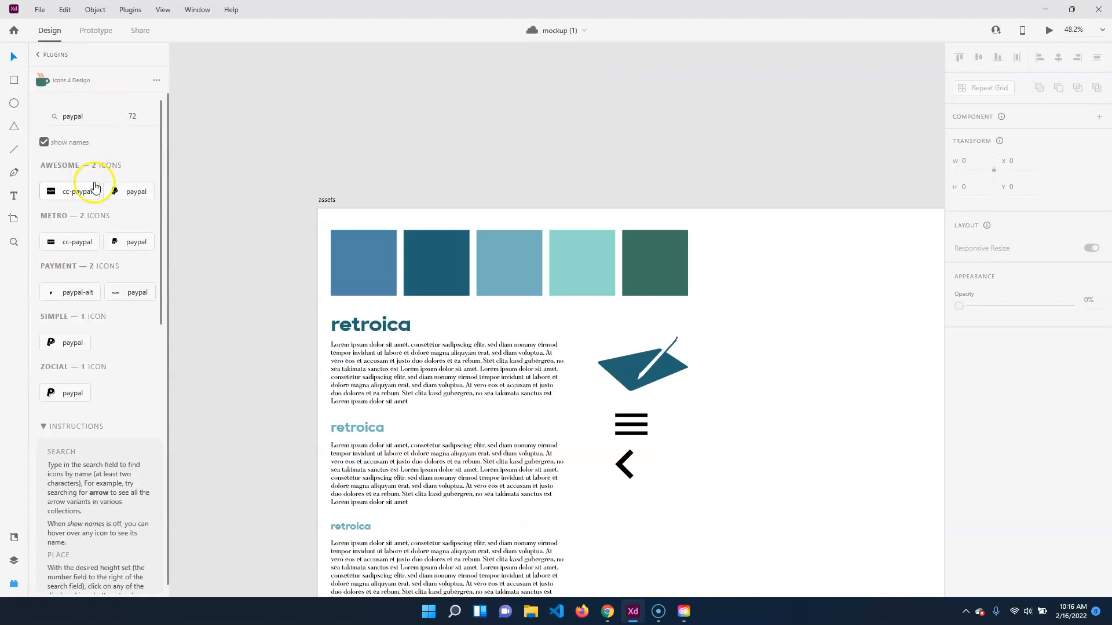
{"action": "double_click", "coordinate": [88, 122]}
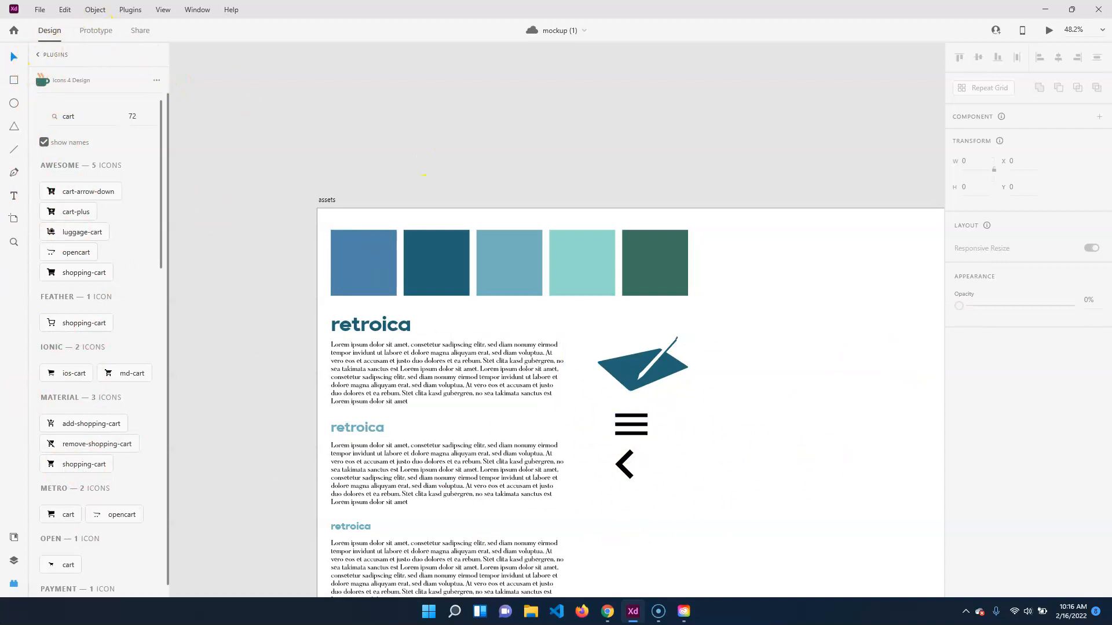
Step: Show the document assets and scale the logo down to about 178 × 107 px, comparing it with the Home artboard's header
{"action": "left_click", "coordinate": [14, 538]}
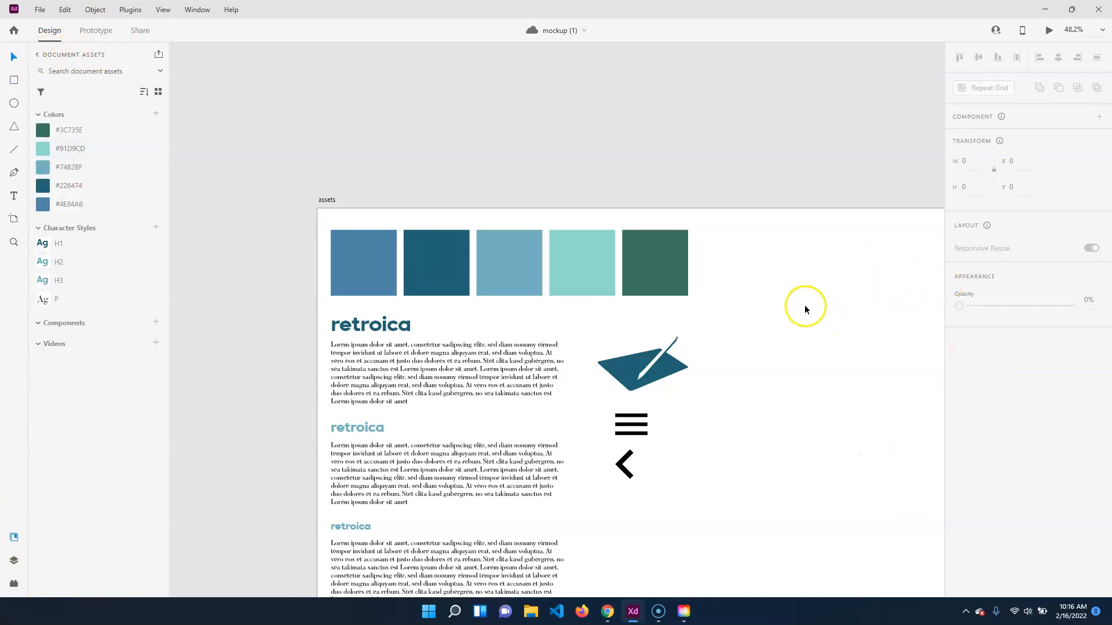
{"action": "scroll", "coordinate": [762, 345], "scroll_direction": "down", "scroll_amount": 8}
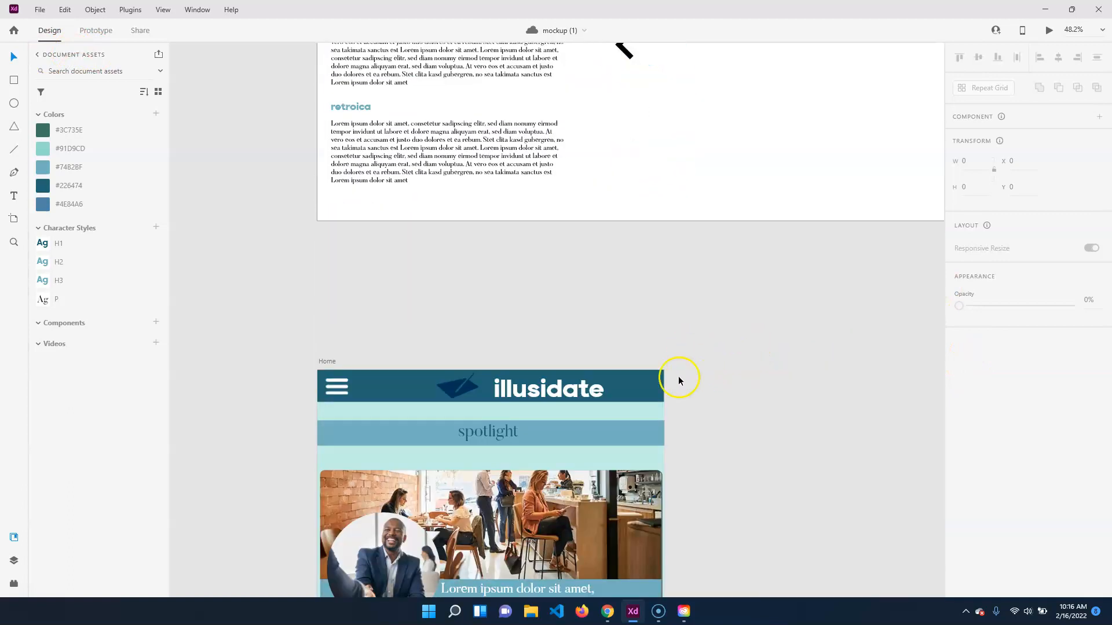
{"action": "scroll", "coordinate": [859, 429], "scroll_direction": "up", "scroll_amount": 7}
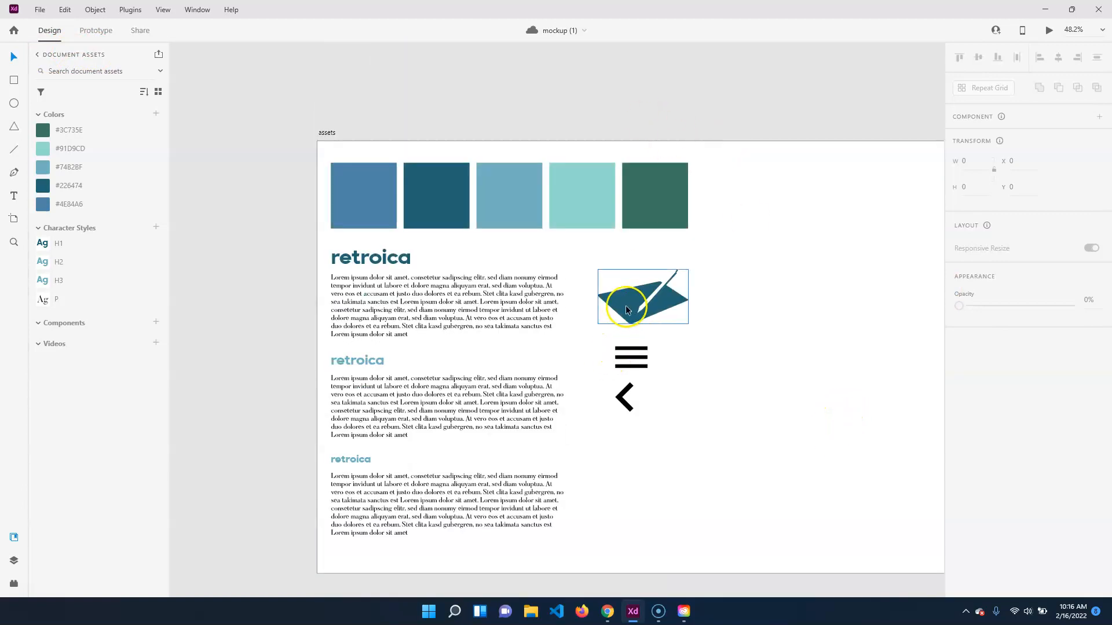
{"action": "left_click", "coordinate": [626, 310]}
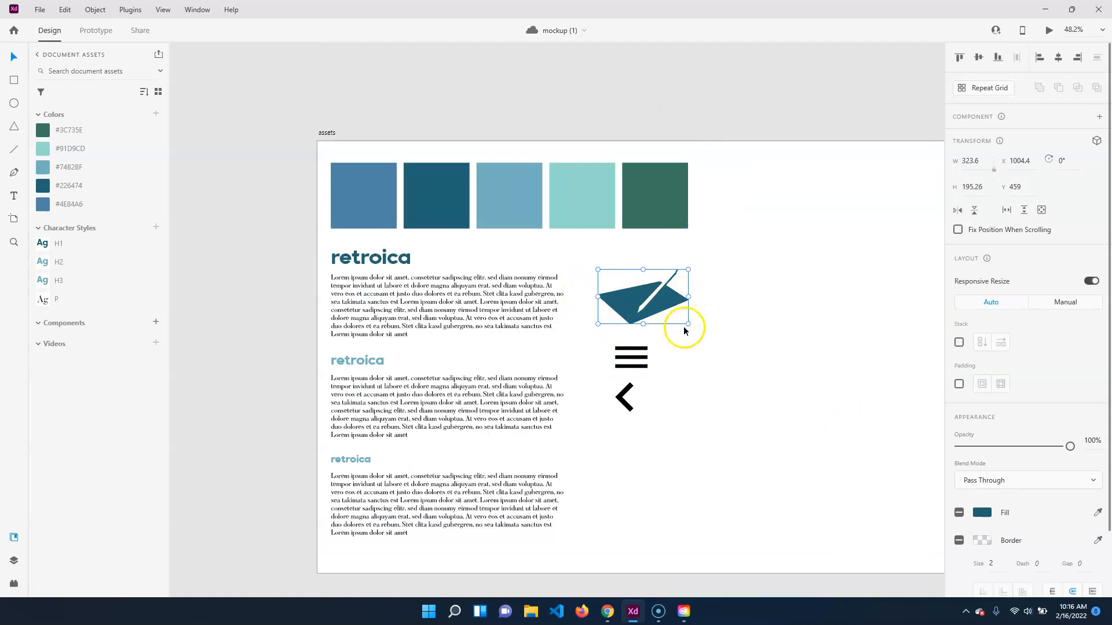
{"action": "scroll", "coordinate": [692, 336], "scroll_direction": "down", "scroll_amount": 5}
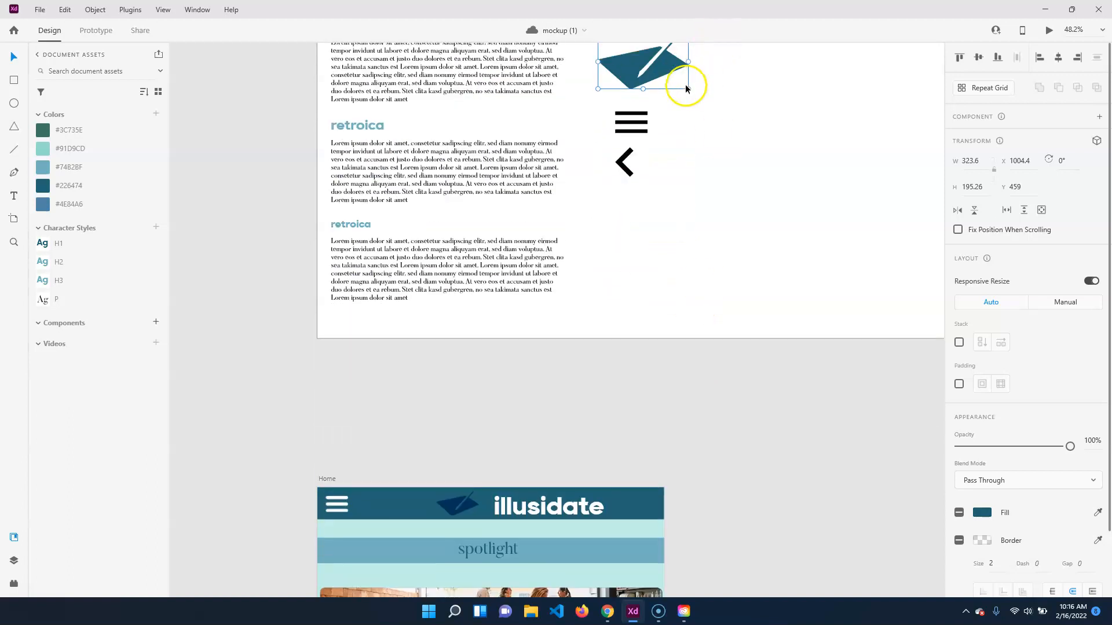
{"action": "left_click_drag", "start_coordinate": [688, 89], "coordinate": [668, 79]}
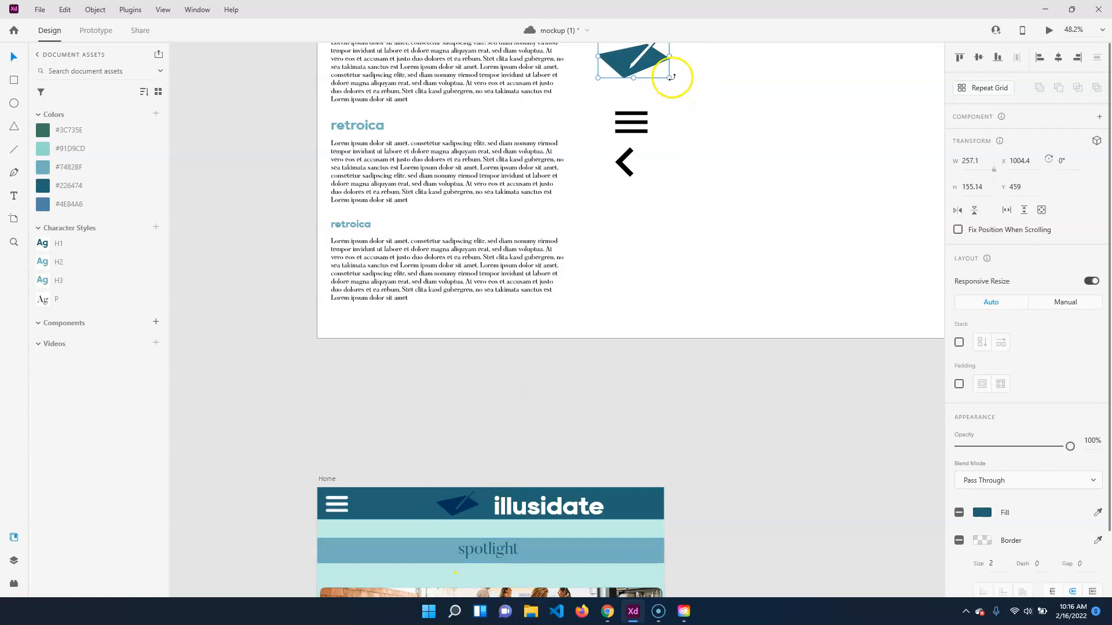
{"action": "left_click_drag", "start_coordinate": [664, 74], "coordinate": [648, 69]}
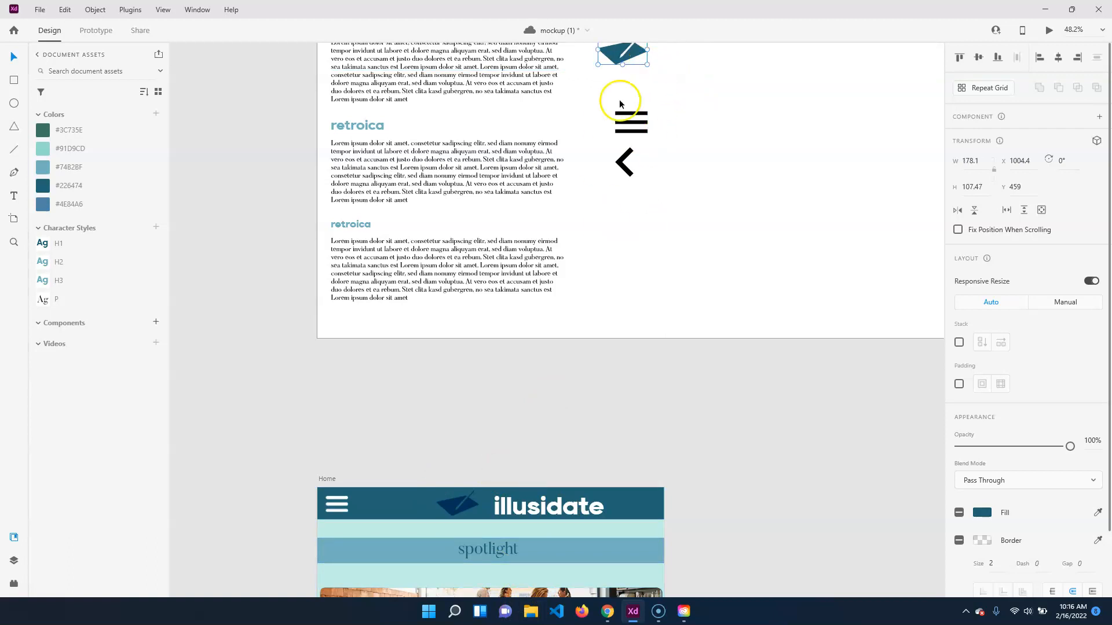
Step: Scale the menu icon to about 98 × 66 px and the chevron to about 53 × 86 px, and stack them closely under the logo
{"action": "left_click_drag", "start_coordinate": [670, 114], "coordinate": [621, 184]}
{"action": "left_click", "coordinate": [631, 226]}
{"action": "left_click", "coordinate": [620, 266]}
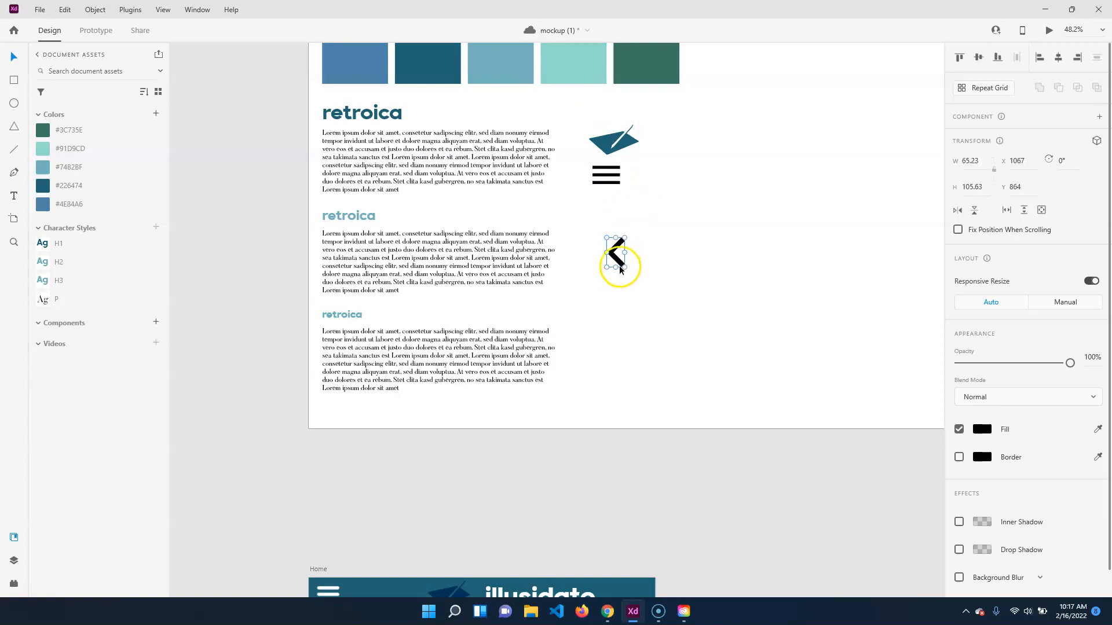
{"action": "left_click_drag", "start_coordinate": [623, 267], "coordinate": [606, 216]}
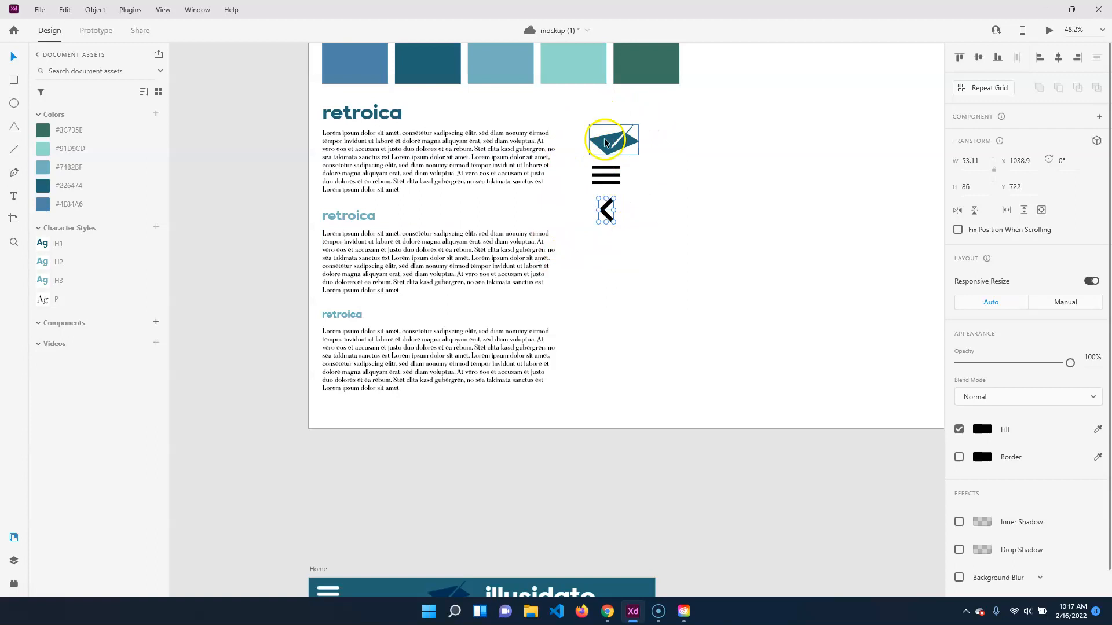
Step: Align the logo, menu icon and chevron to a common vertical centre line
{"action": "left_click_drag", "start_coordinate": [582, 288], "coordinate": [681, 118]}
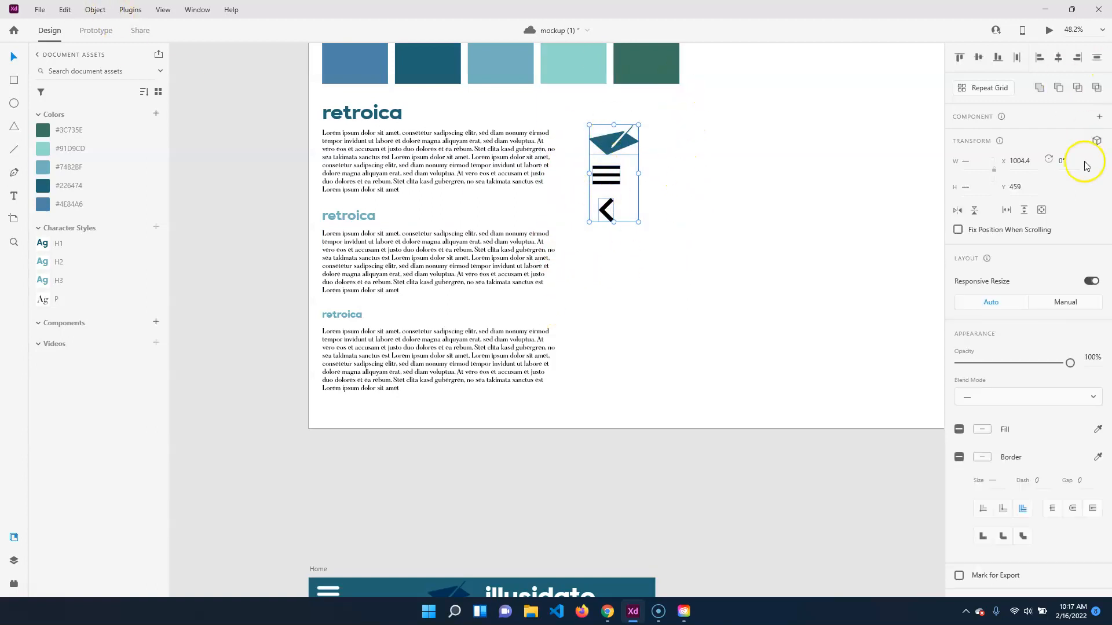
{"action": "left_click", "coordinate": [1059, 58]}
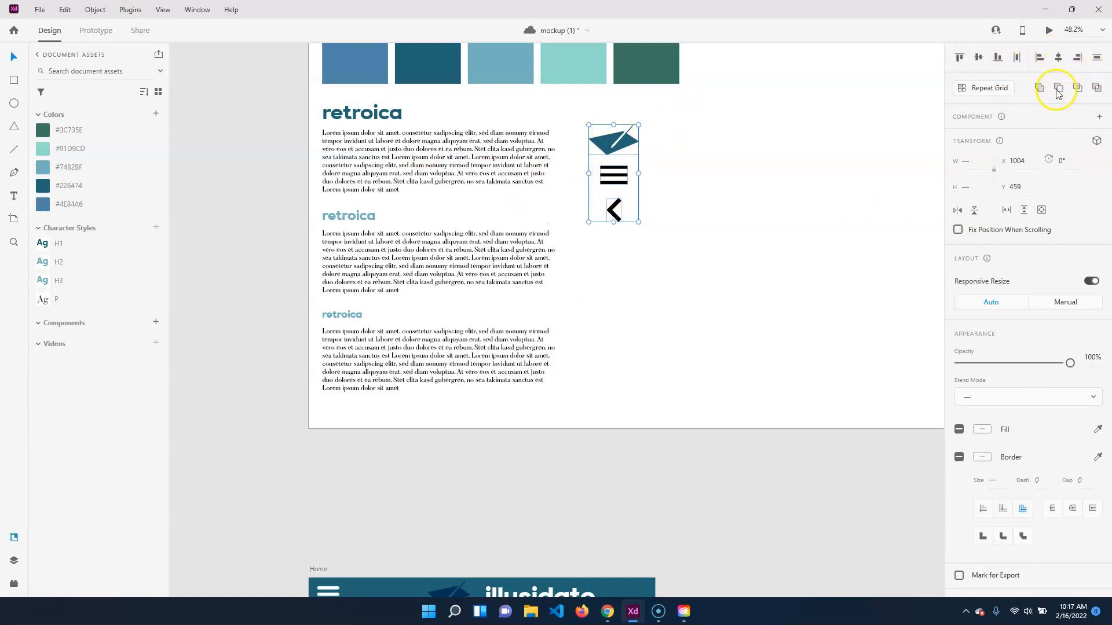
{"action": "left_click", "coordinate": [1041, 59]}
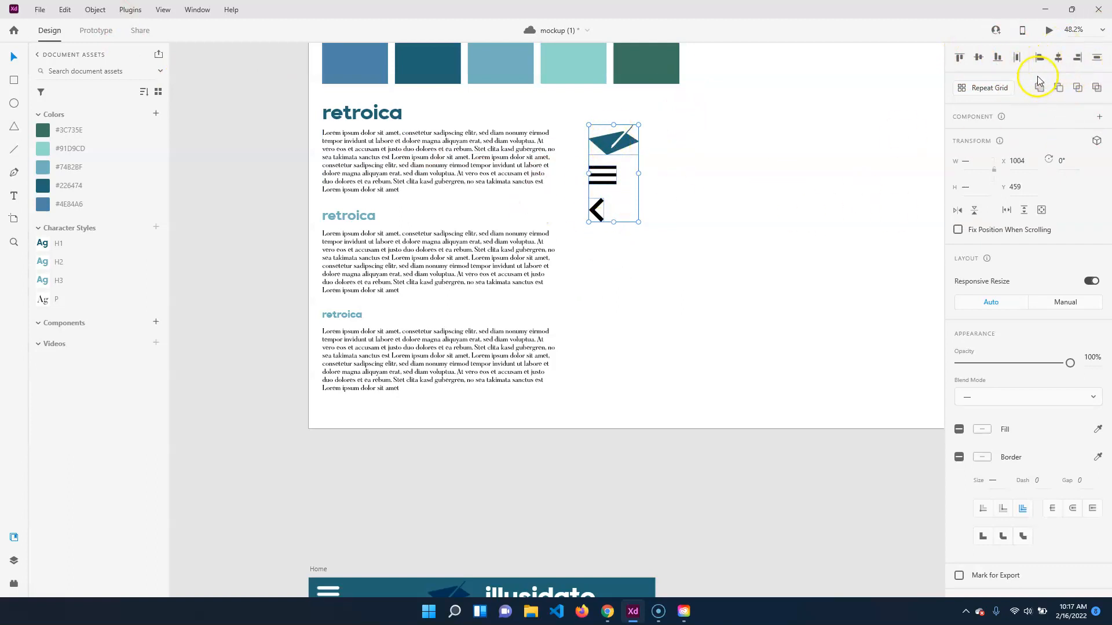
{"action": "left_click", "coordinate": [1059, 58]}
{"action": "left_click", "coordinate": [633, 329]}
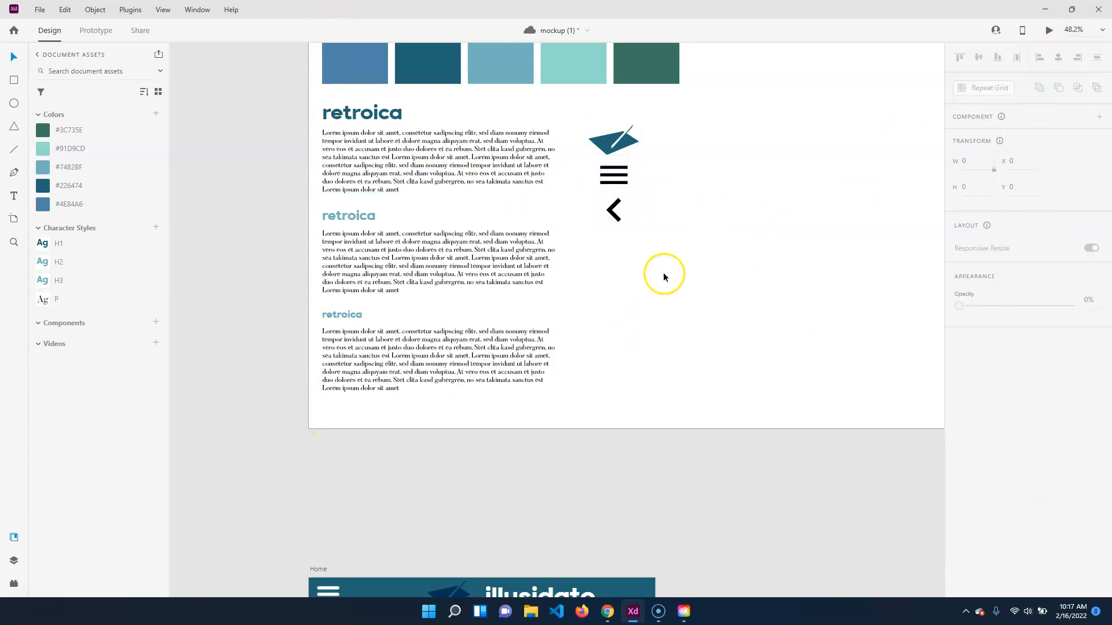
Step: Recolour the logo and the menu icon with the saved colour #91D9CD
{"action": "scroll", "coordinate": [677, 280], "scroll_direction": "up", "scroll_amount": 1}
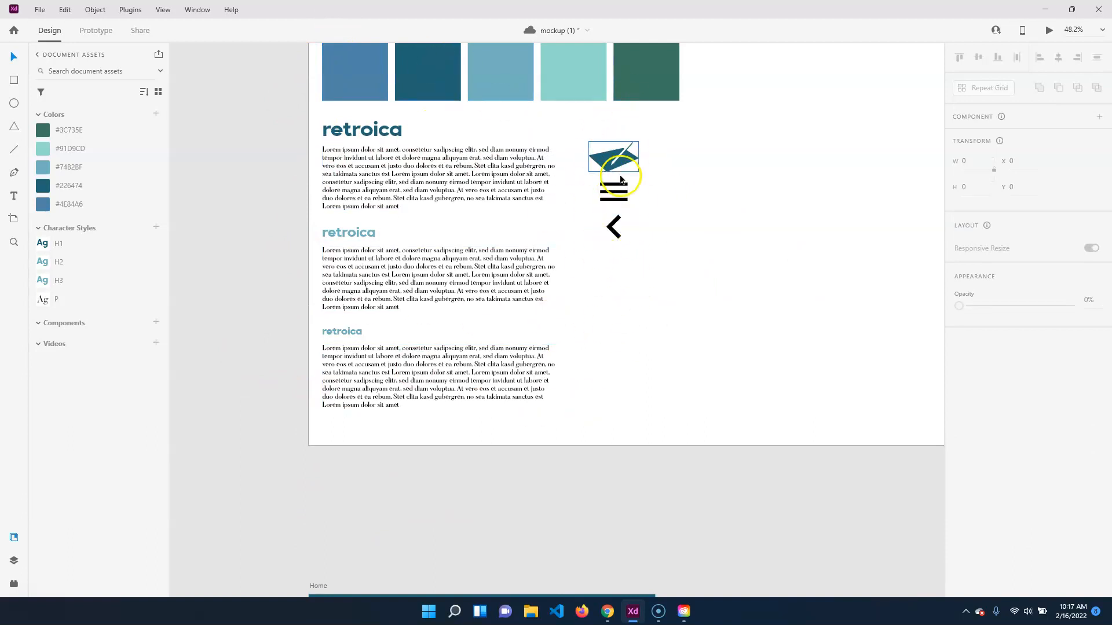
{"action": "scroll", "coordinate": [603, 405], "scroll_direction": "down", "scroll_amount": 3}
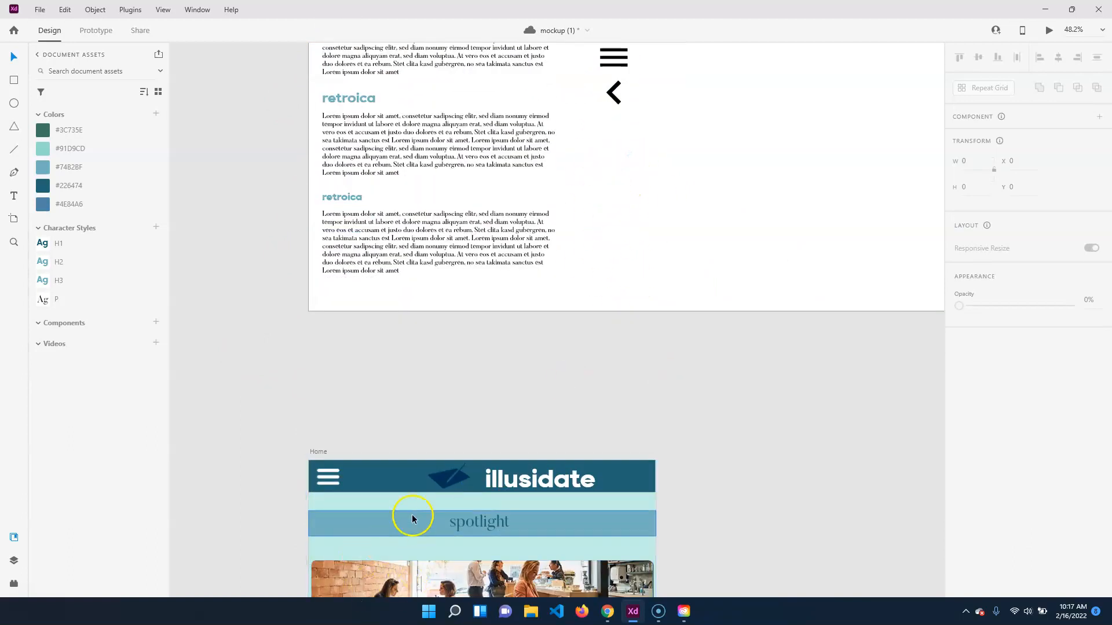
{"action": "scroll", "coordinate": [628, 219], "scroll_direction": "up", "scroll_amount": 3}
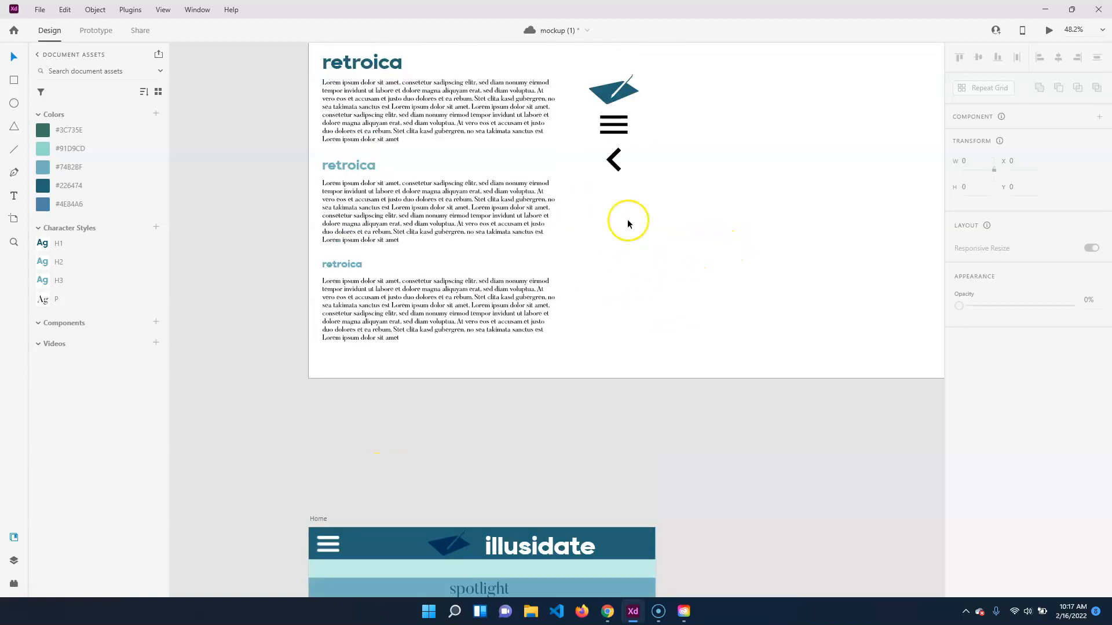
{"action": "scroll", "coordinate": [666, 347], "scroll_direction": "down", "scroll_amount": 2}
{"action": "scroll", "coordinate": [685, 365], "scroll_direction": "up", "scroll_amount": 3}
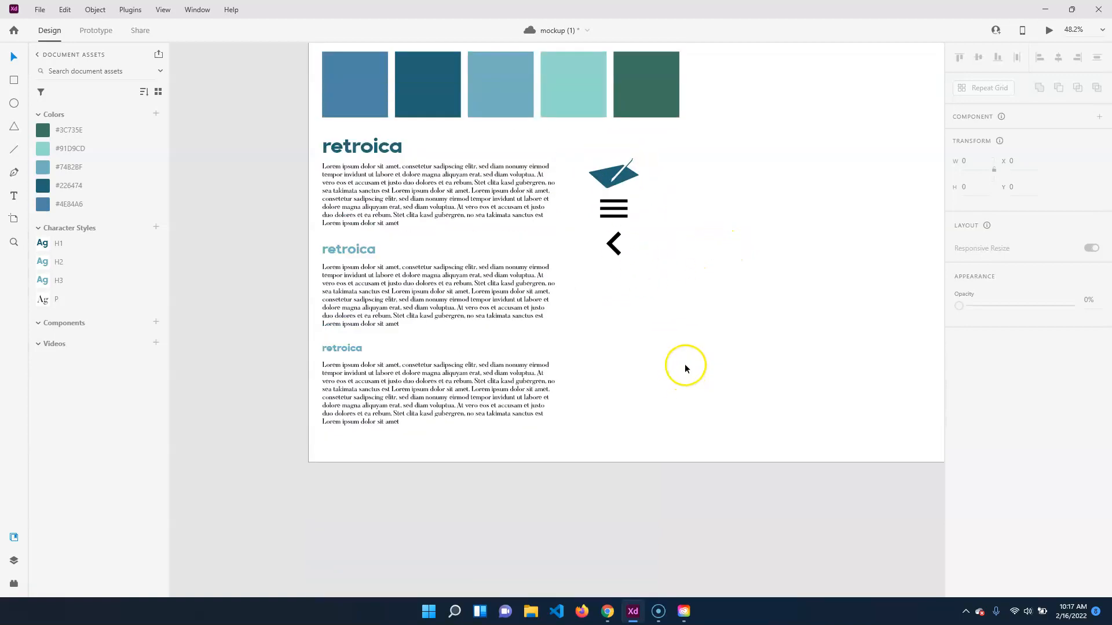
{"action": "left_click", "coordinate": [609, 206]}
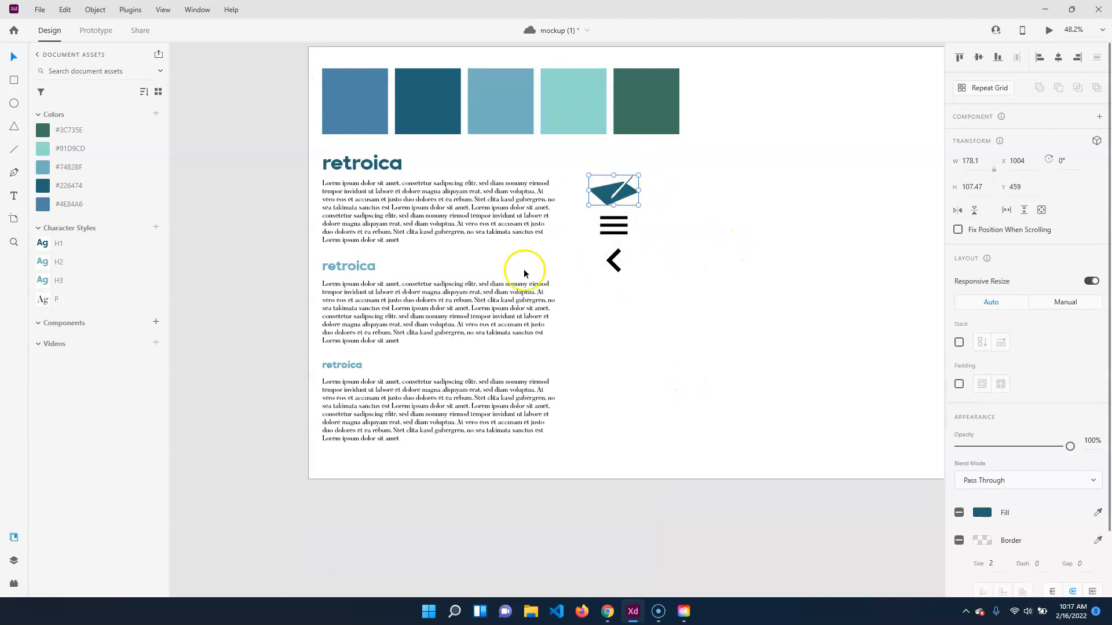
{"action": "left_click", "coordinate": [41, 152]}
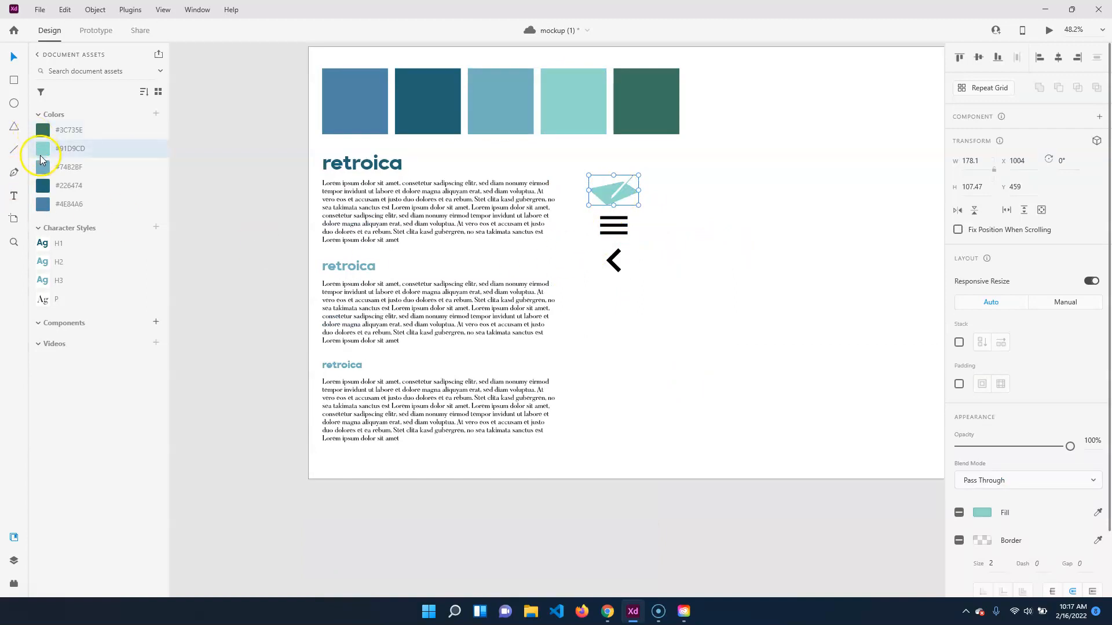
{"action": "left_click", "coordinate": [745, 304]}
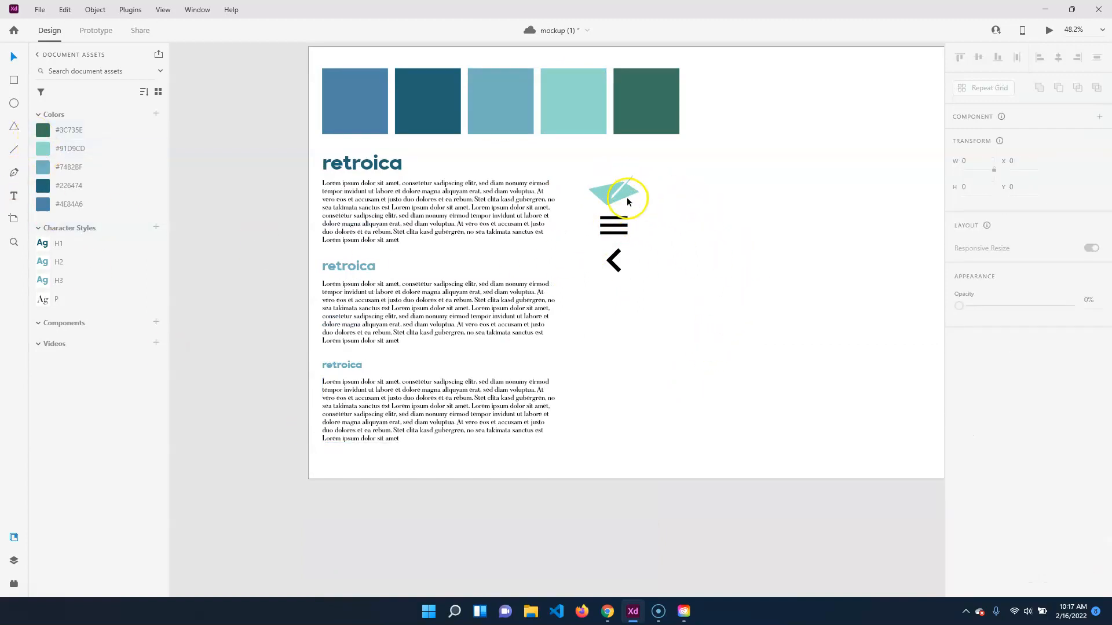
{"action": "left_click", "coordinate": [615, 229]}
{"action": "left_click", "coordinate": [34, 151]}
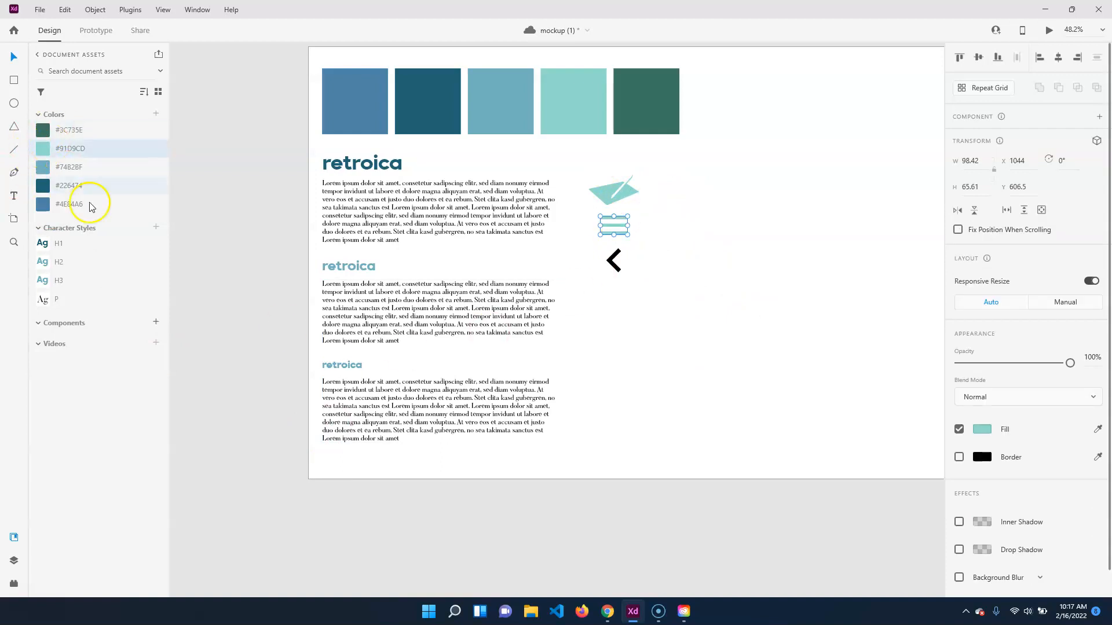
Step: Recolour the chevron icon with the saved colour #91D9CD, after comparing it with the Home artboard
{"action": "left_click", "coordinate": [613, 262]}
{"action": "scroll", "coordinate": [614, 347], "scroll_direction": "down", "scroll_amount": 10}
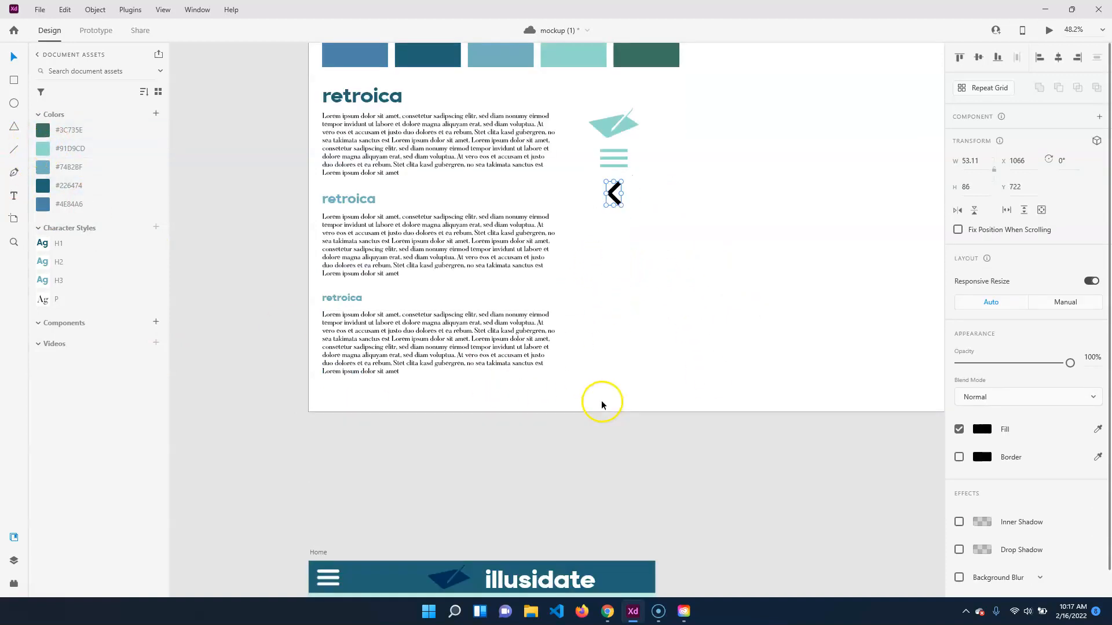
{"action": "scroll", "coordinate": [1028, 376], "scroll_direction": "down", "scroll_amount": 1}
{"action": "scroll", "coordinate": [744, 388], "scroll_direction": "down", "scroll_amount": 3}
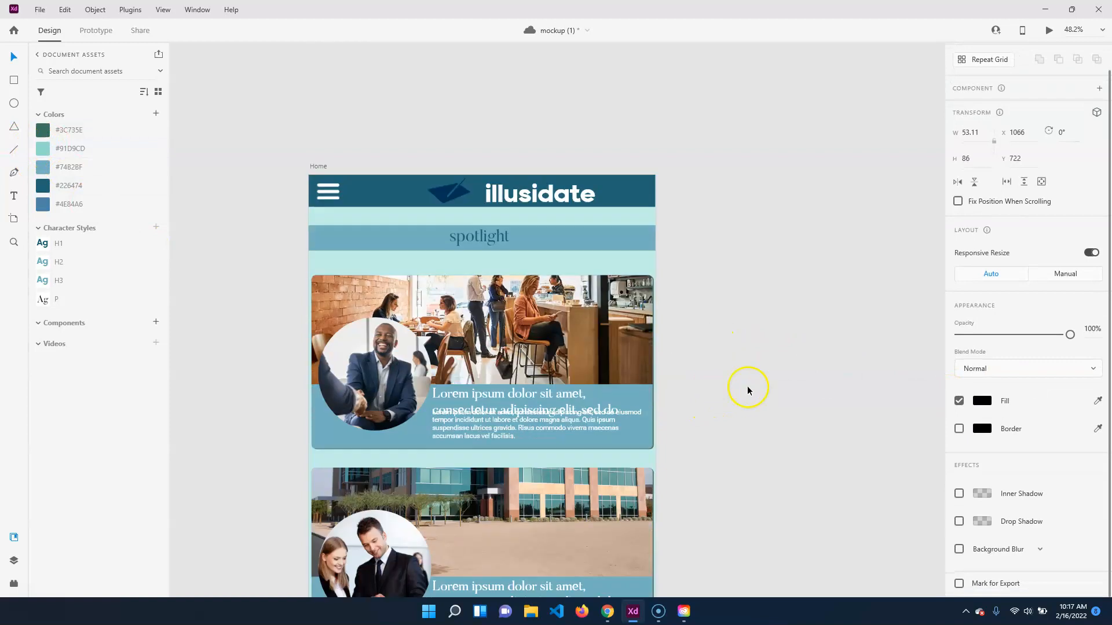
{"action": "scroll", "coordinate": [702, 328], "scroll_direction": "up", "scroll_amount": 7}
{"action": "scroll", "coordinate": [701, 356], "scroll_direction": "up", "scroll_amount": 1}
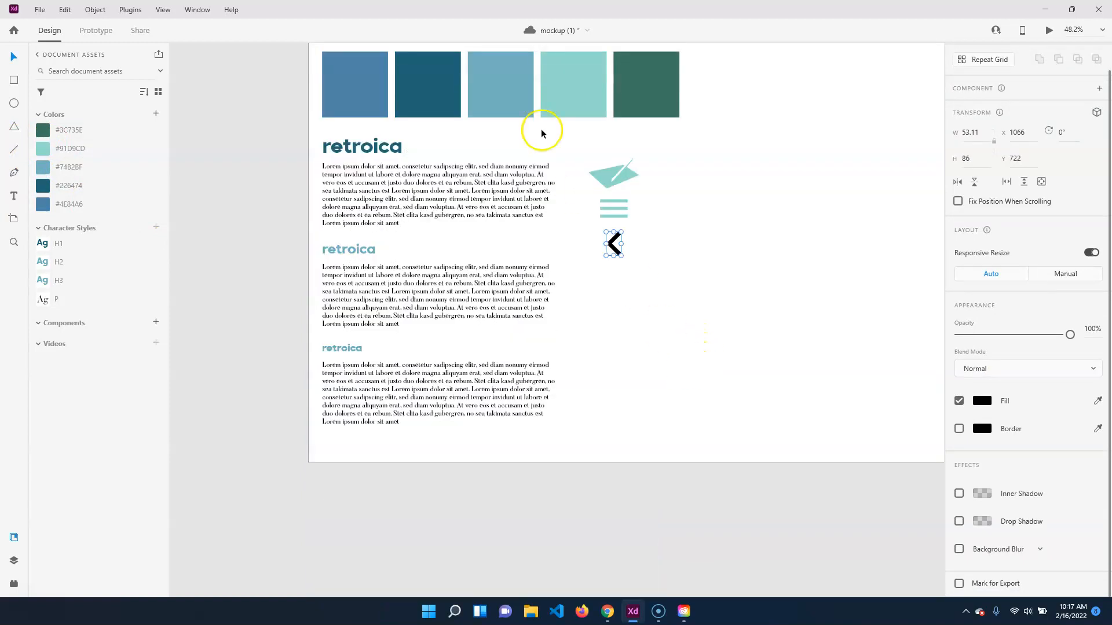
{"action": "left_click", "coordinate": [42, 150]}
{"action": "left_click", "coordinate": [809, 295]}
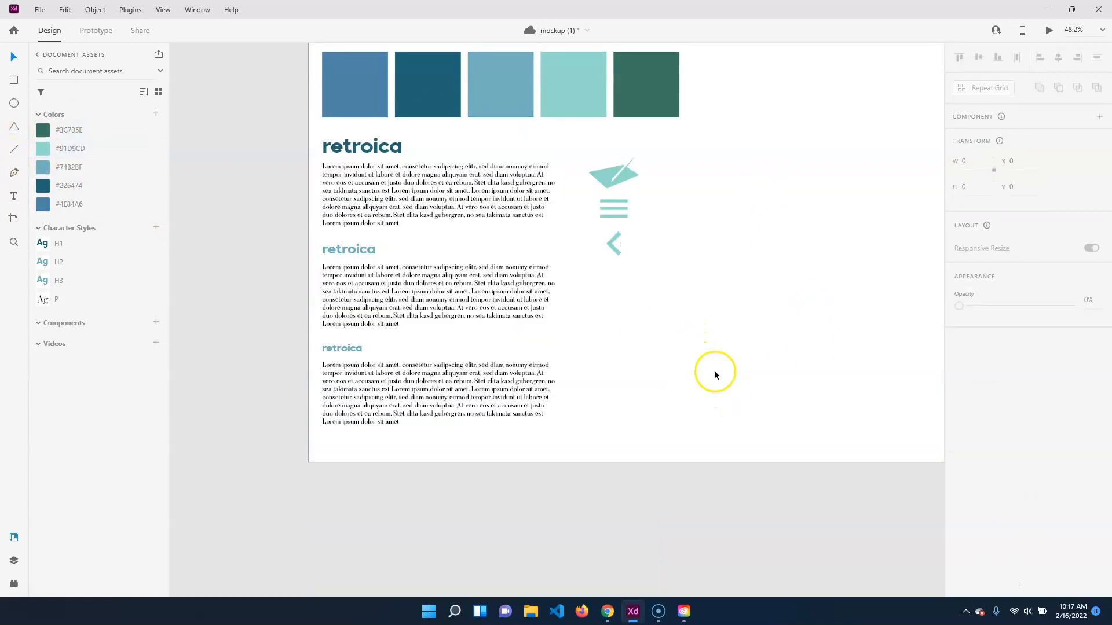
Step: Turn the logo, the menu icon and the chevron each into a separate component
{"action": "left_click", "coordinate": [634, 176]}
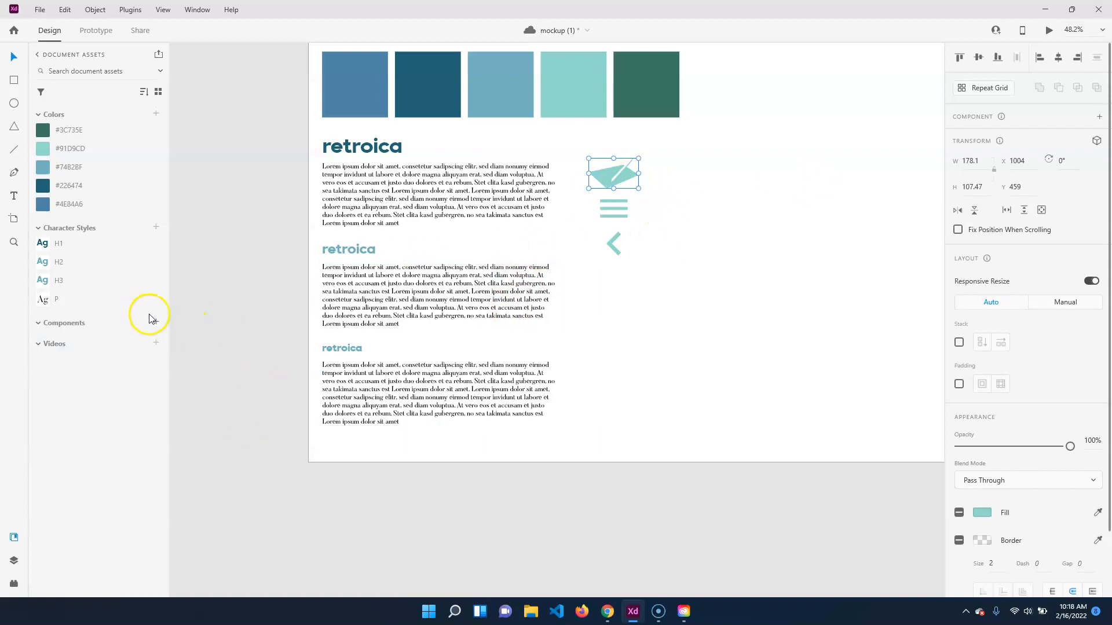
{"action": "left_click", "coordinate": [1098, 118]}
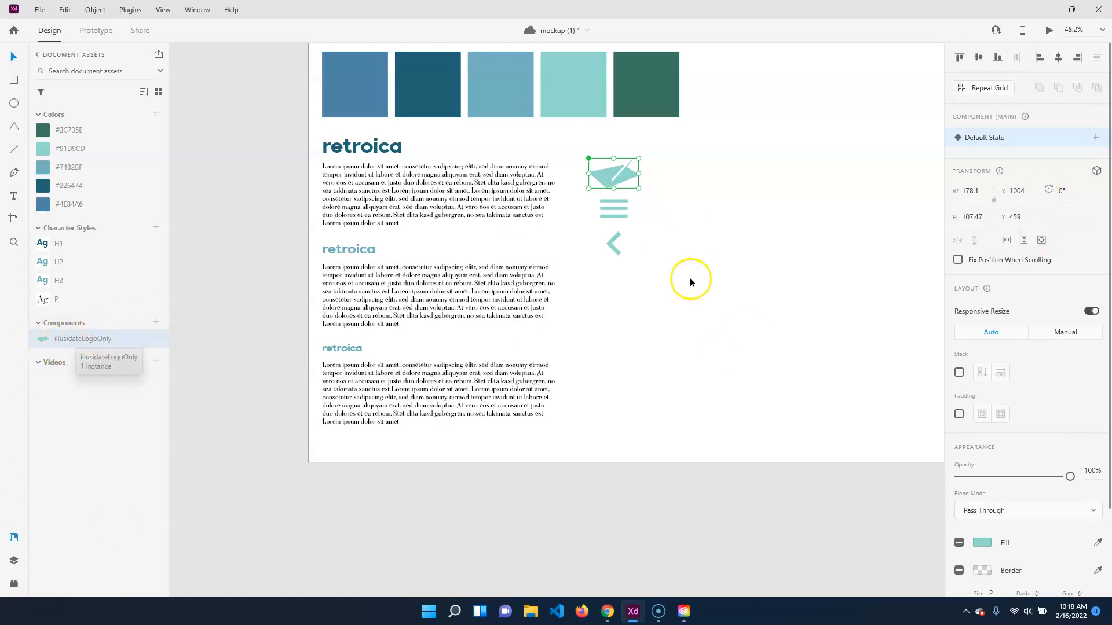
{"action": "left_click", "coordinate": [626, 216]}
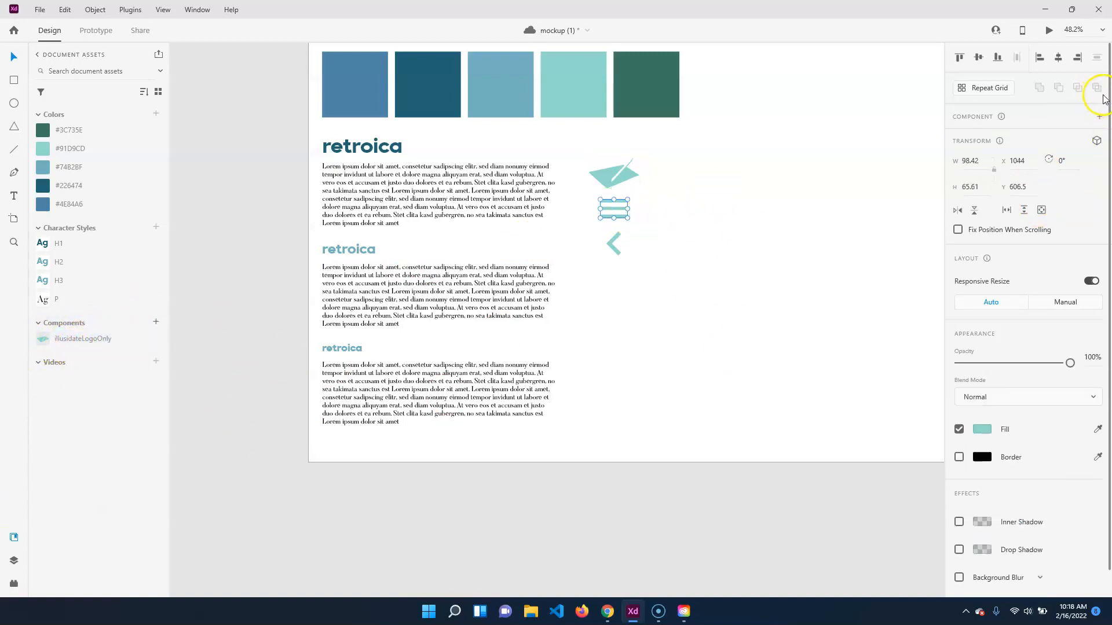
{"action": "left_click", "coordinate": [1099, 118]}
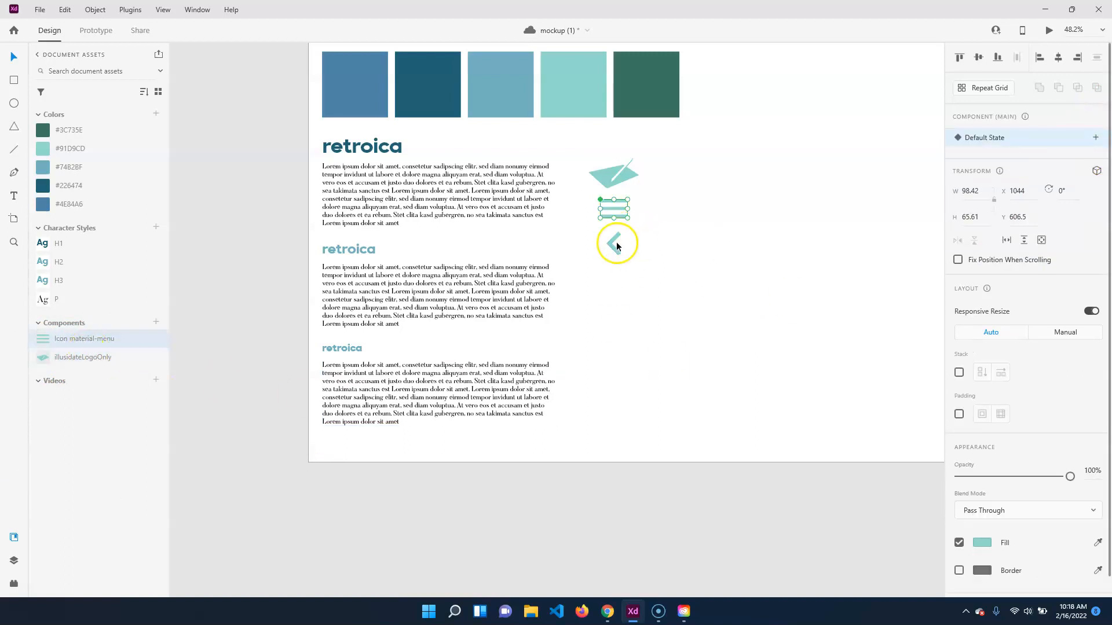
{"action": "left_click", "coordinate": [616, 246]}
{"action": "left_click", "coordinate": [1099, 116]}
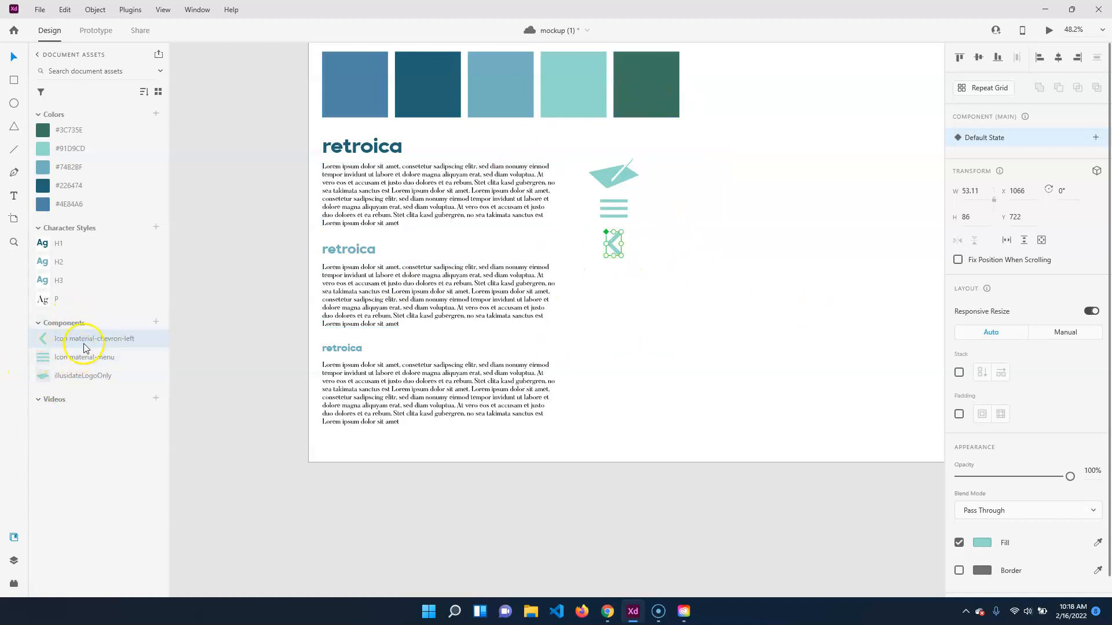
Step: Place an instance of the chevron component in the empty area of the assets artboard
{"action": "left_click", "coordinate": [110, 375]}
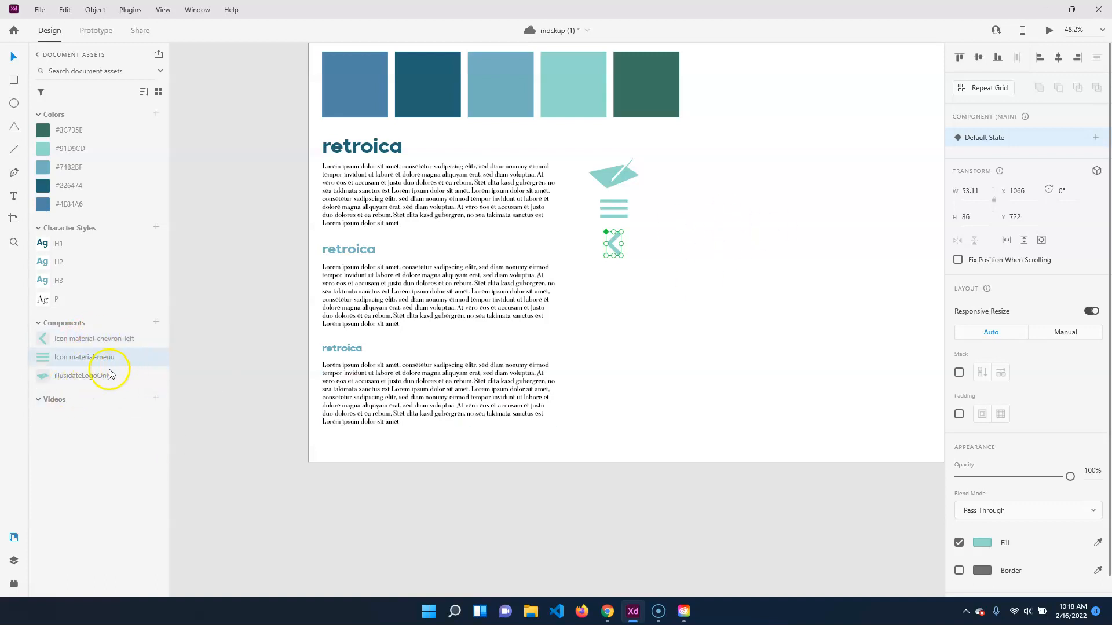
{"action": "left_click", "coordinate": [80, 345]}
{"action": "left_click_drag", "start_coordinate": [154, 361], "coordinate": [774, 304]}
{"action": "left_click", "coordinate": [683, 417]}
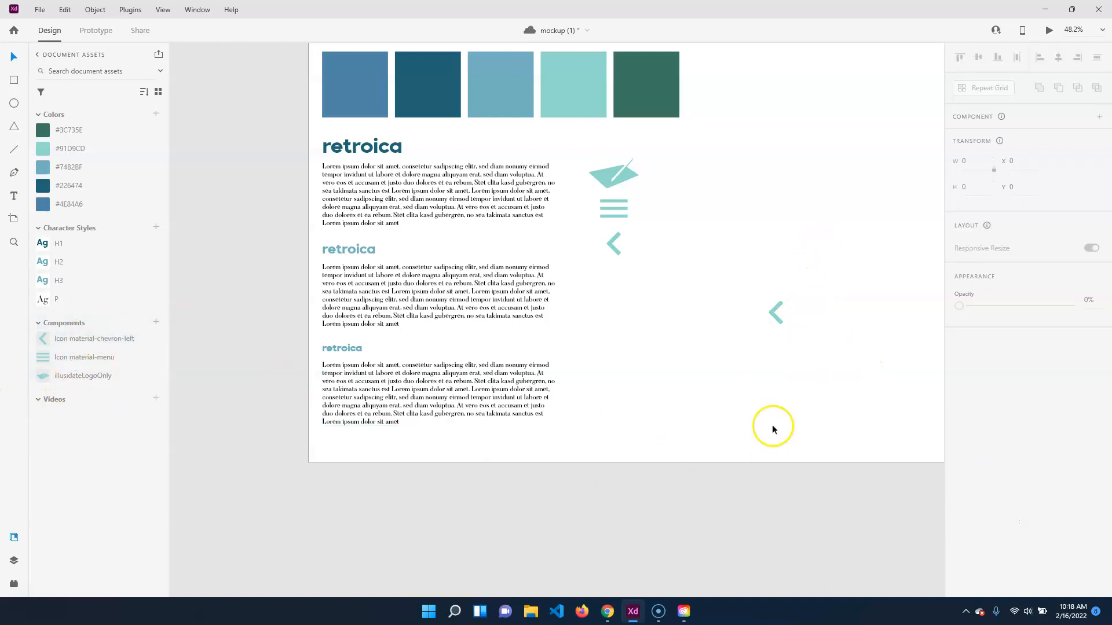
{"action": "left_click", "coordinate": [775, 318]}
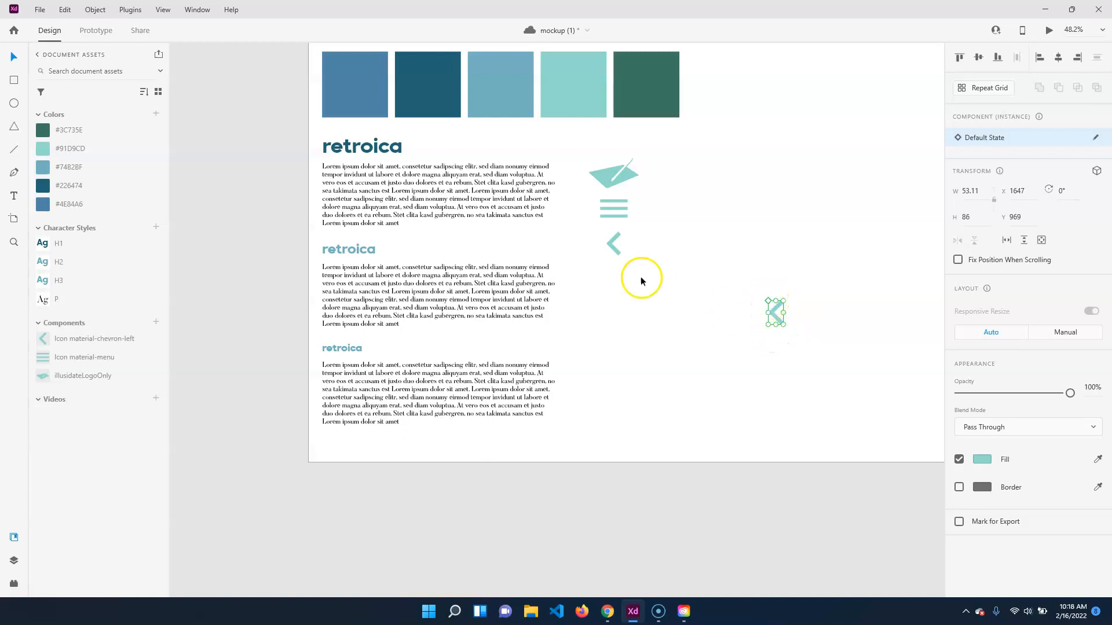
Step: Recolour the main chevron component with #226474 and return it to #91D9CD to test its link with the instance
{"action": "left_click", "coordinate": [617, 250]}
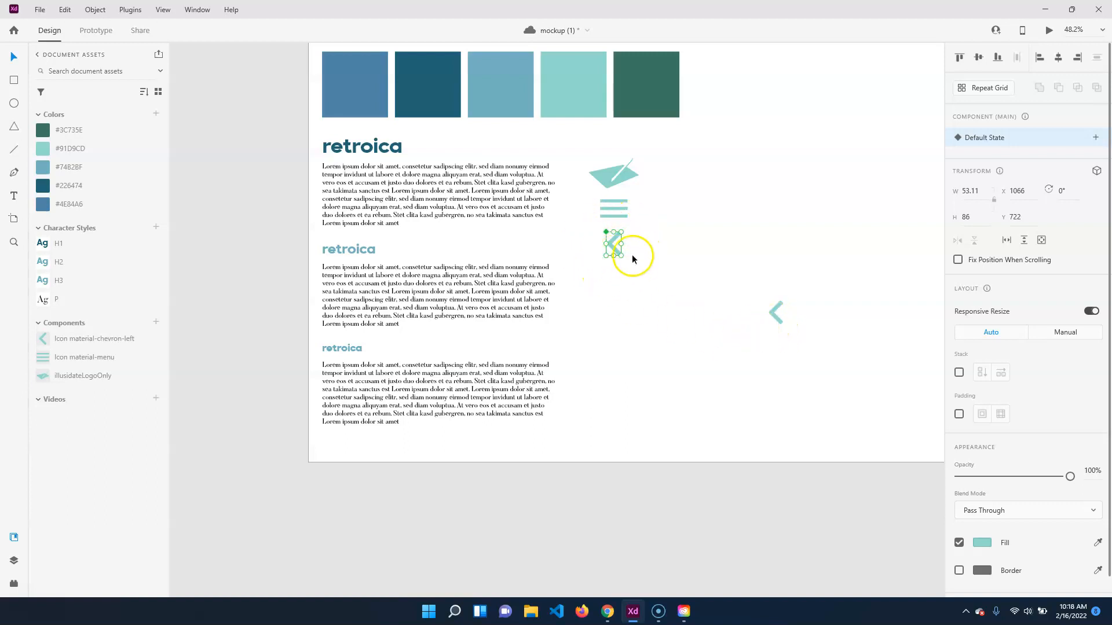
{"action": "left_click", "coordinate": [453, 88]}
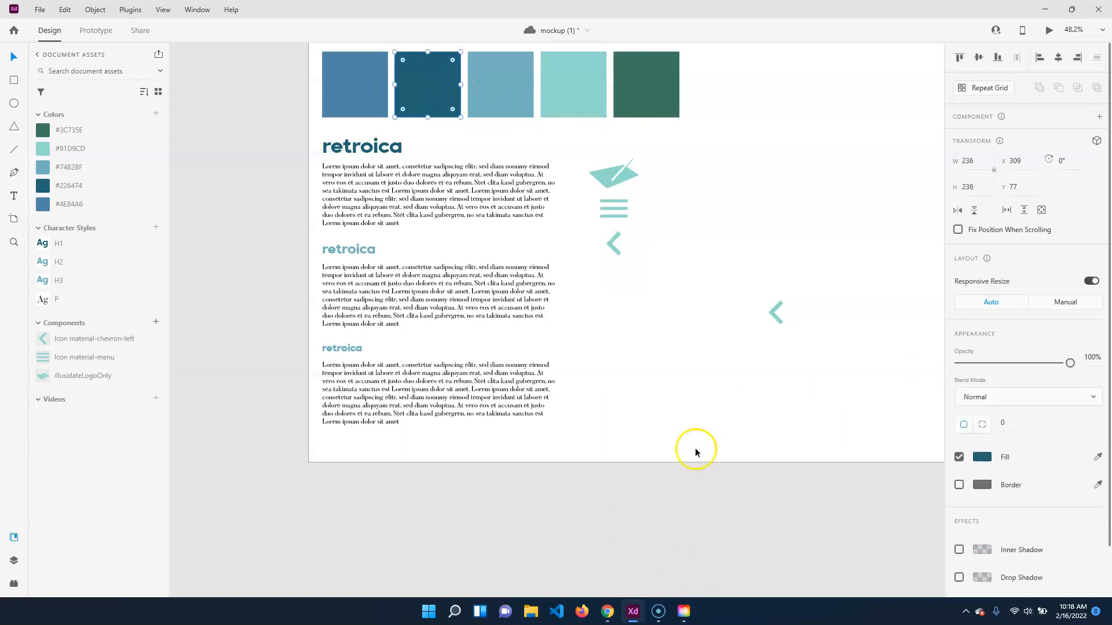
{"action": "left_click", "coordinate": [612, 244]}
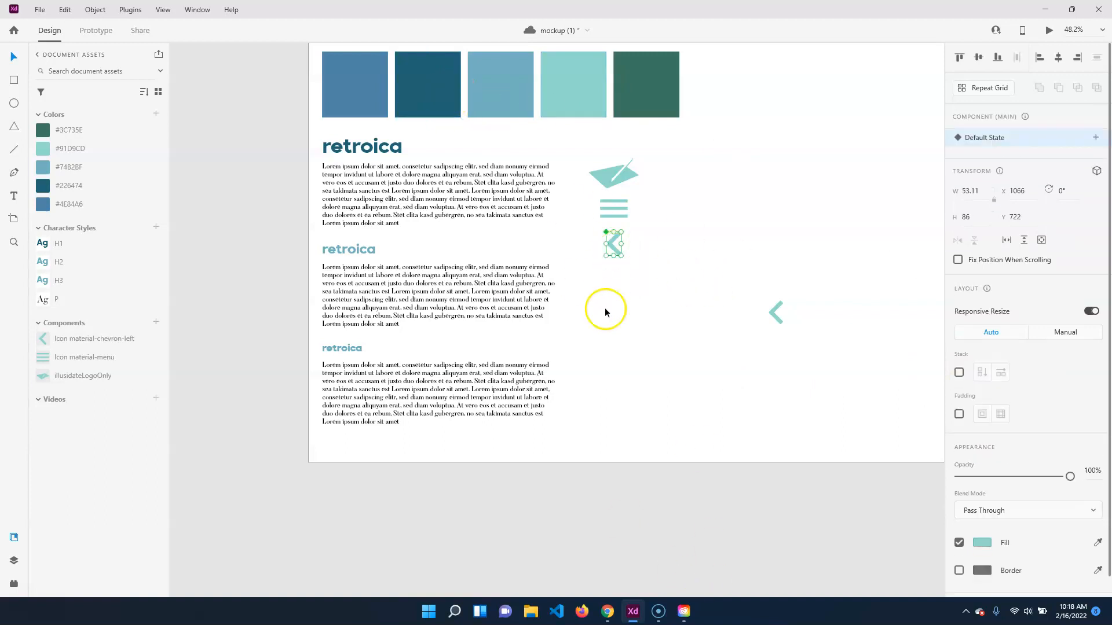
{"action": "left_click", "coordinate": [46, 191]}
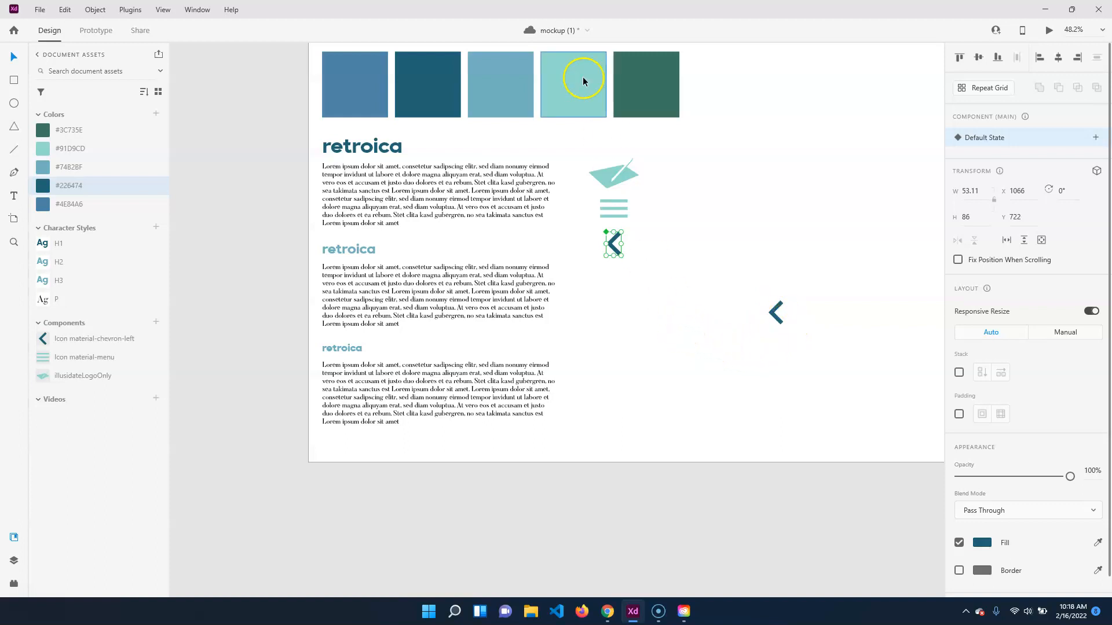
{"action": "left_click", "coordinate": [44, 149]}
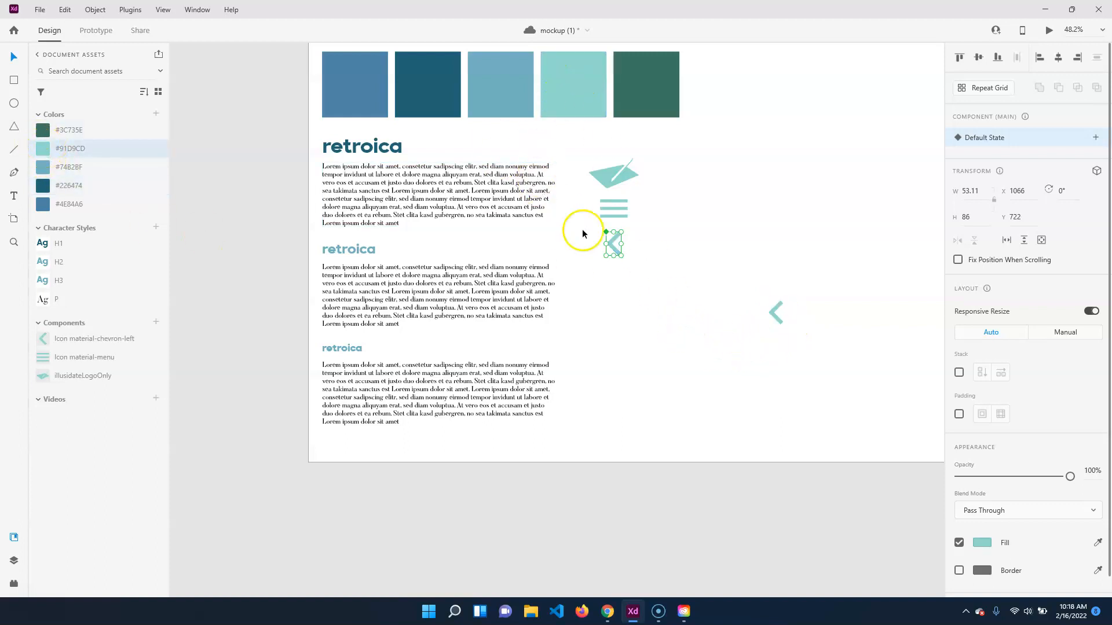
Step: Delete the test instance of the chevron from the assets artboard
{"action": "left_click", "coordinate": [777, 313]}
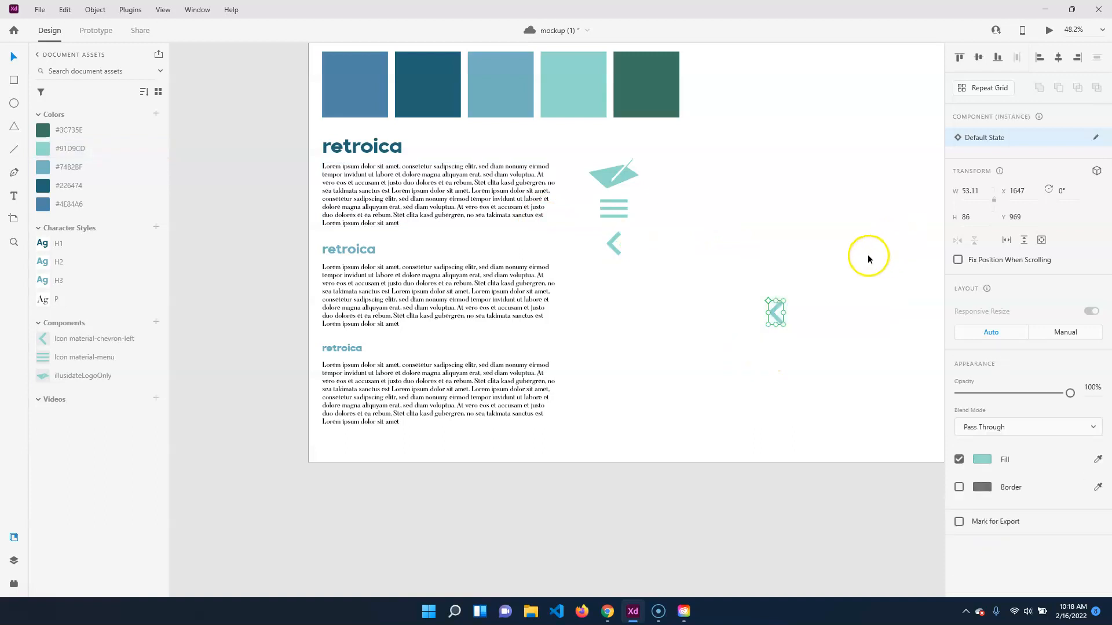
{"action": "key", "text": "Delete"}
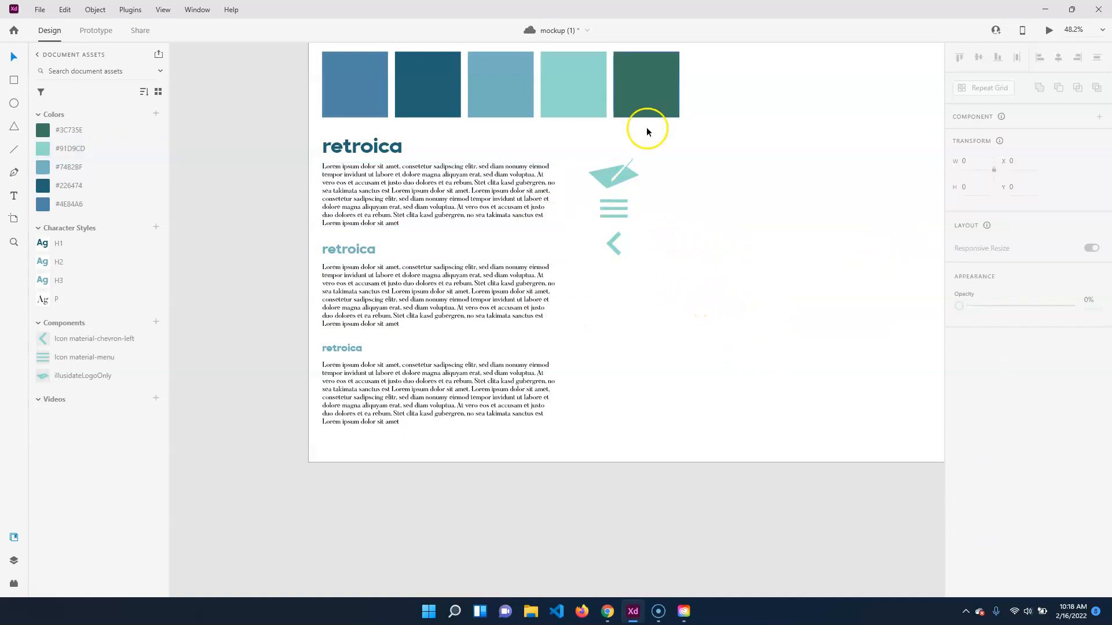
Step: Add a hover state to the logo component, keeping the default state name
{"action": "left_click", "coordinate": [601, 177]}
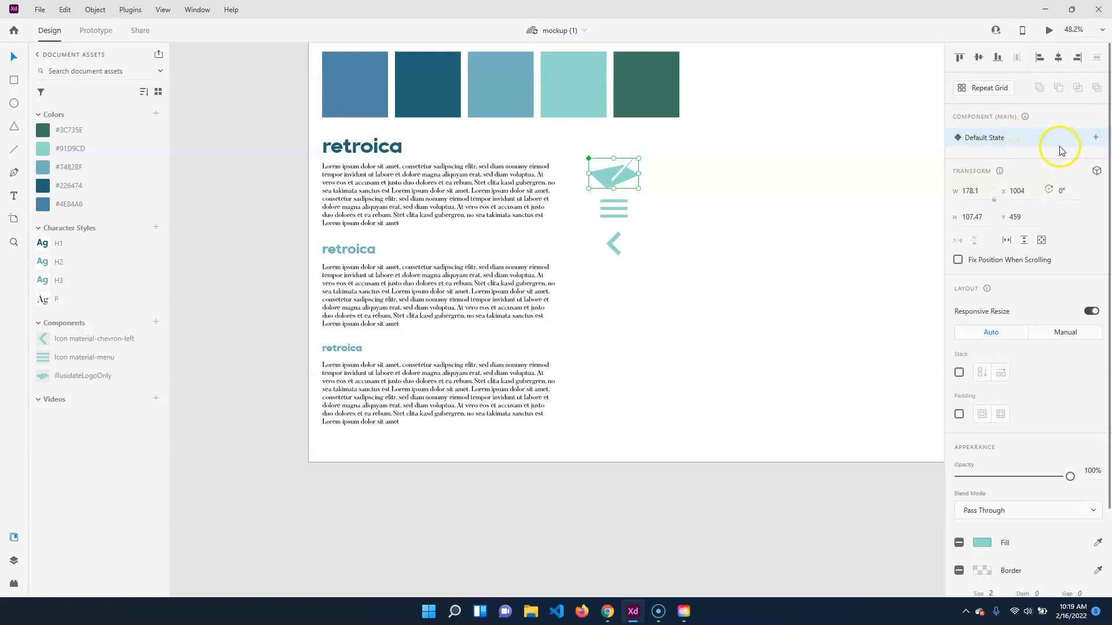
{"action": "left_click", "coordinate": [1097, 139]}
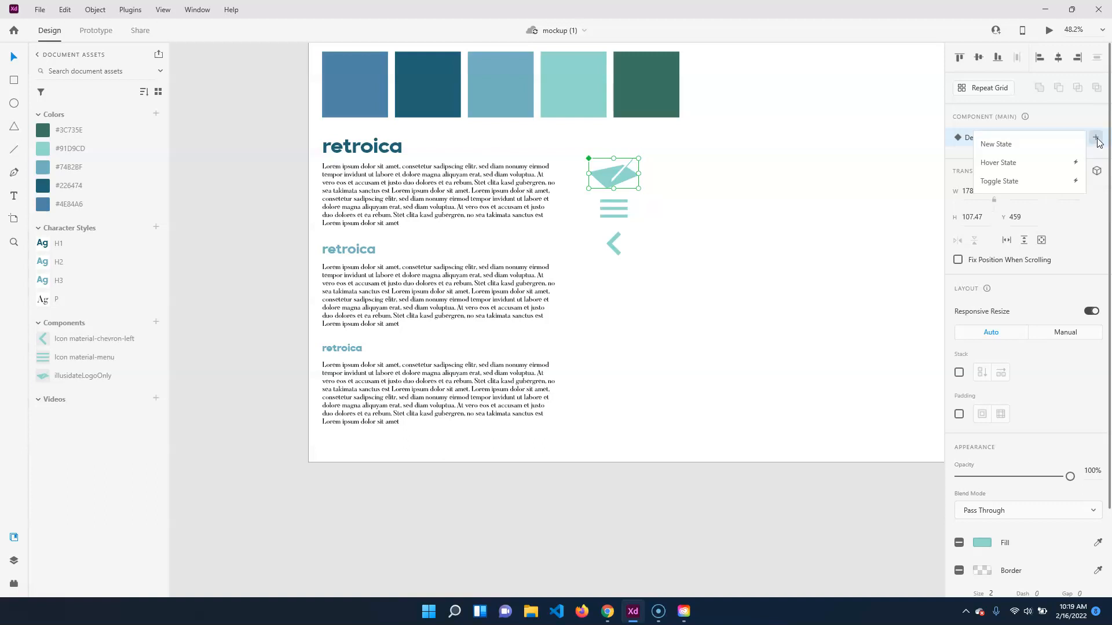
{"action": "left_click", "coordinate": [1021, 162]}
{"action": "key", "text": "Return"}
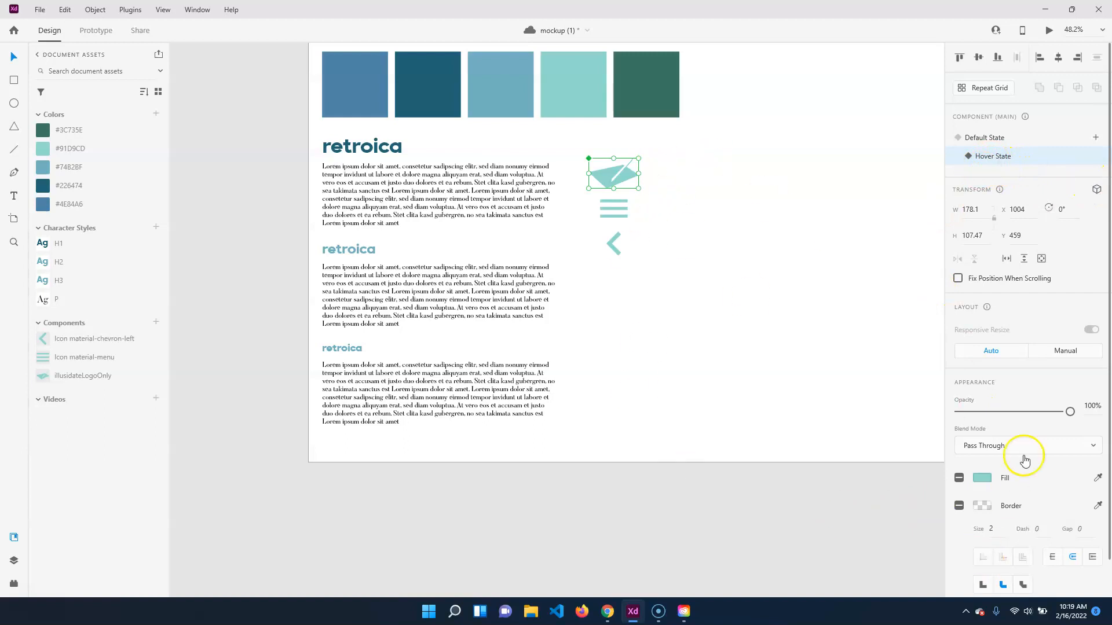
{"action": "scroll", "coordinate": [1043, 272], "scroll_direction": "down", "scroll_amount": 1}
{"action": "scroll", "coordinate": [631, 267], "scroll_direction": "up", "scroll_amount": 2}
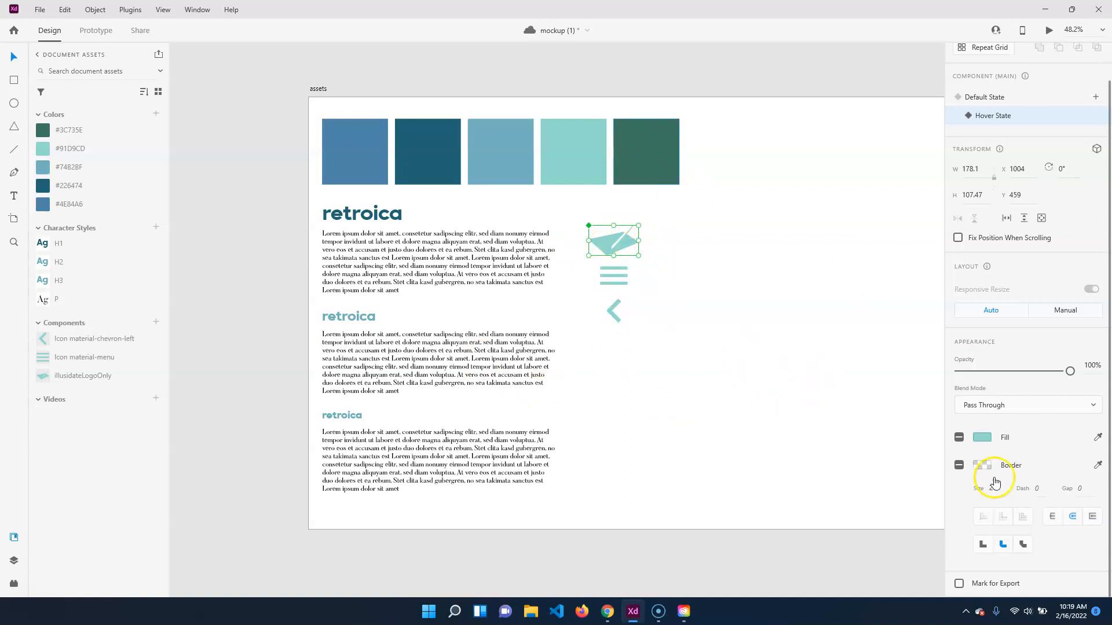
Step: Compare the logo's default and hover states, and fill the hover state with the saved colour #3C735E
{"action": "left_click", "coordinate": [983, 102]}
{"action": "left_click", "coordinate": [973, 119]}
{"action": "left_click", "coordinate": [1007, 98]}
{"action": "left_click", "coordinate": [1017, 113]}
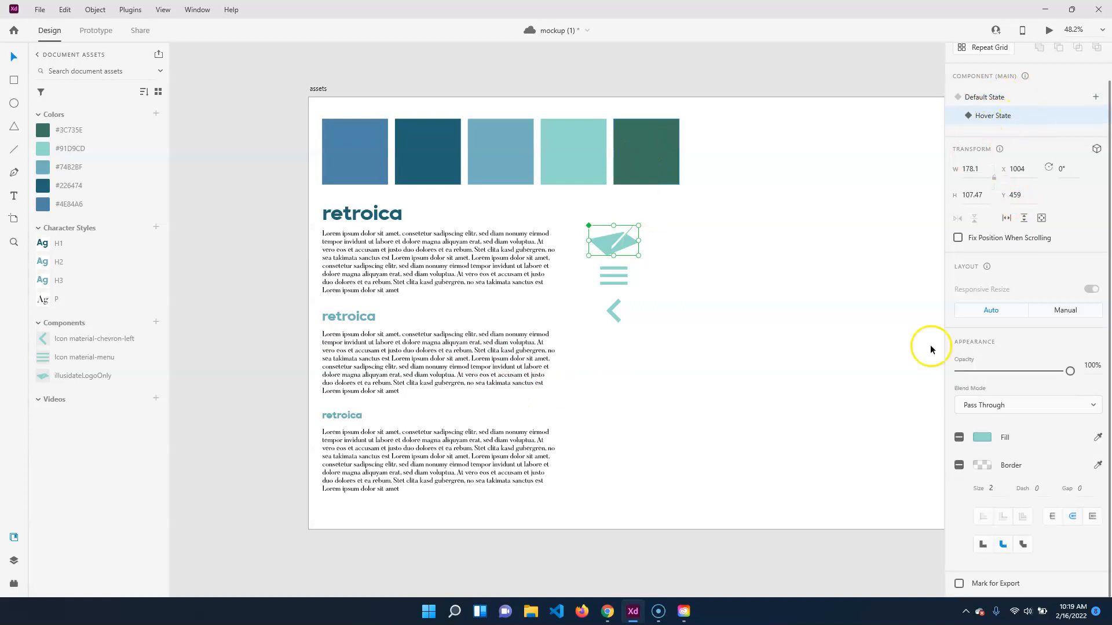
{"action": "left_click", "coordinate": [42, 130]}
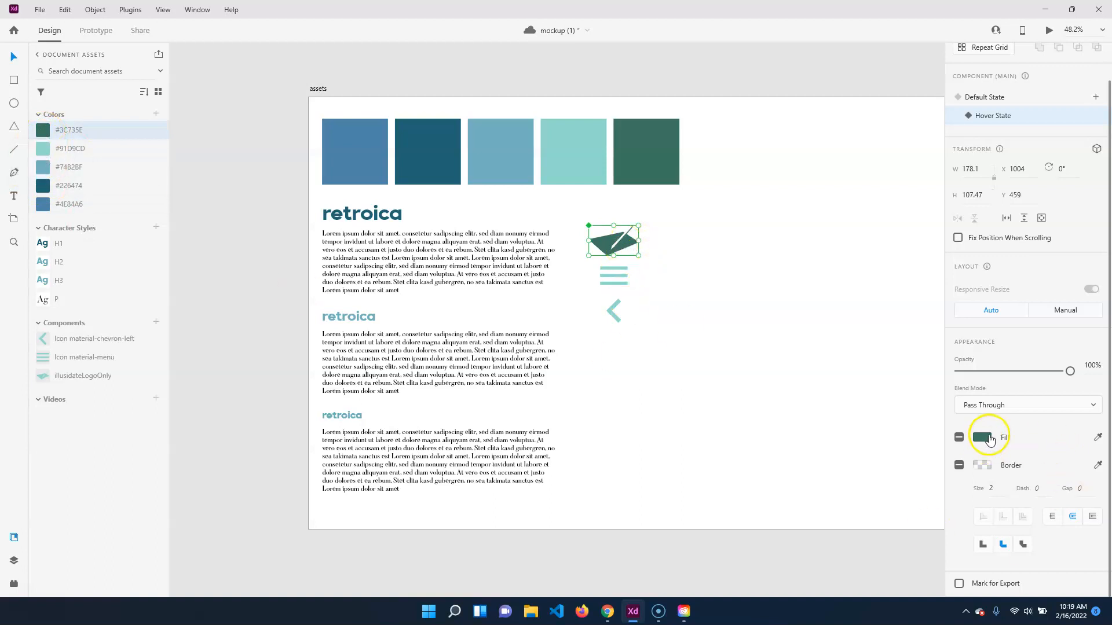
{"action": "left_click", "coordinate": [747, 258]}
Step: Add a toggle state to the logo component and fill it with the saved colour #74B2BF
{"action": "left_click", "coordinate": [620, 241]}
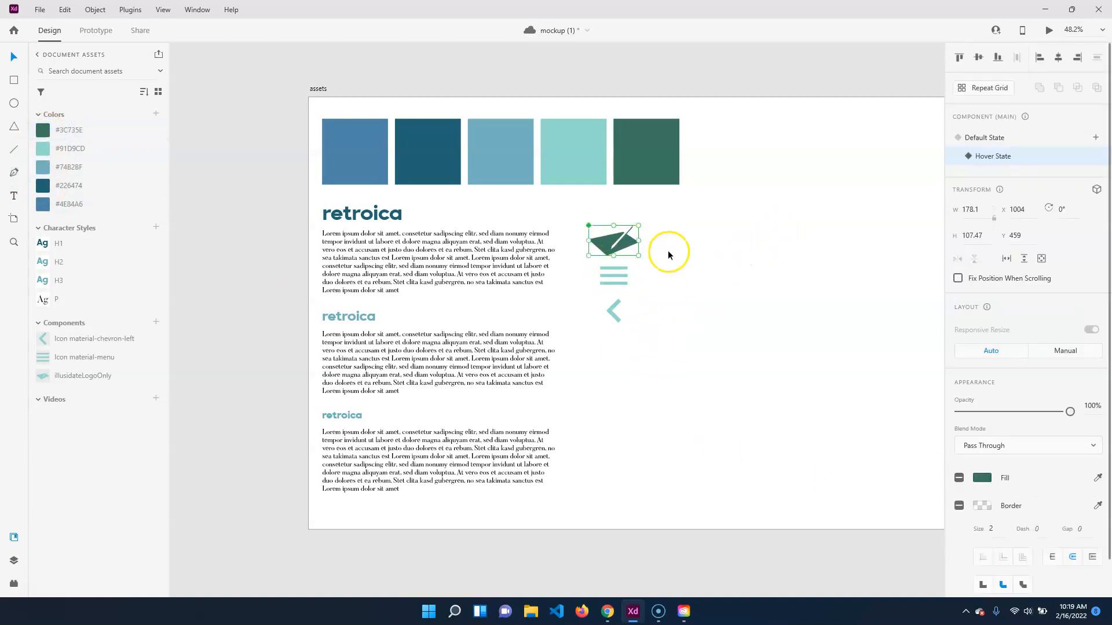
{"action": "left_click", "coordinate": [1095, 137]}
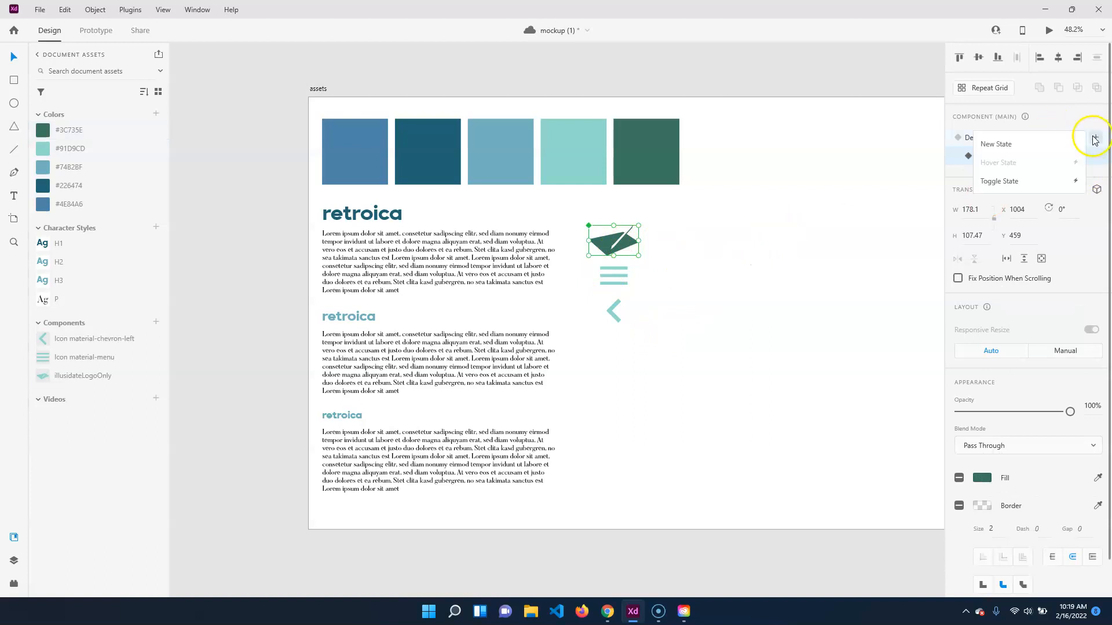
{"action": "left_click", "coordinate": [1024, 185]}
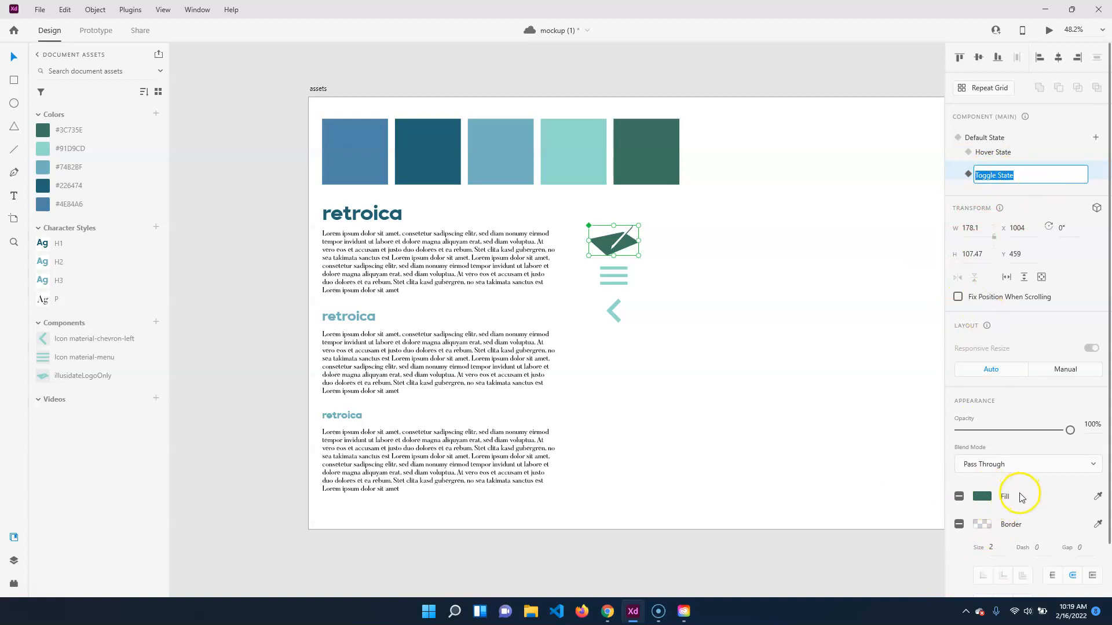
{"action": "left_click", "coordinate": [985, 500]}
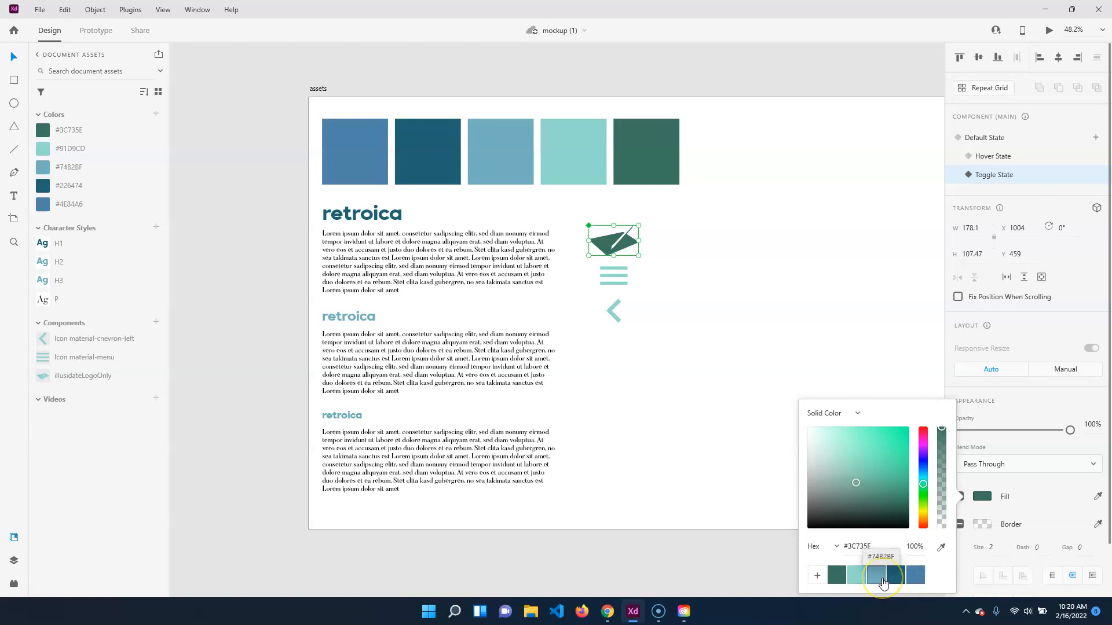
{"action": "left_click", "coordinate": [877, 582]}
{"action": "left_click", "coordinate": [798, 331]}
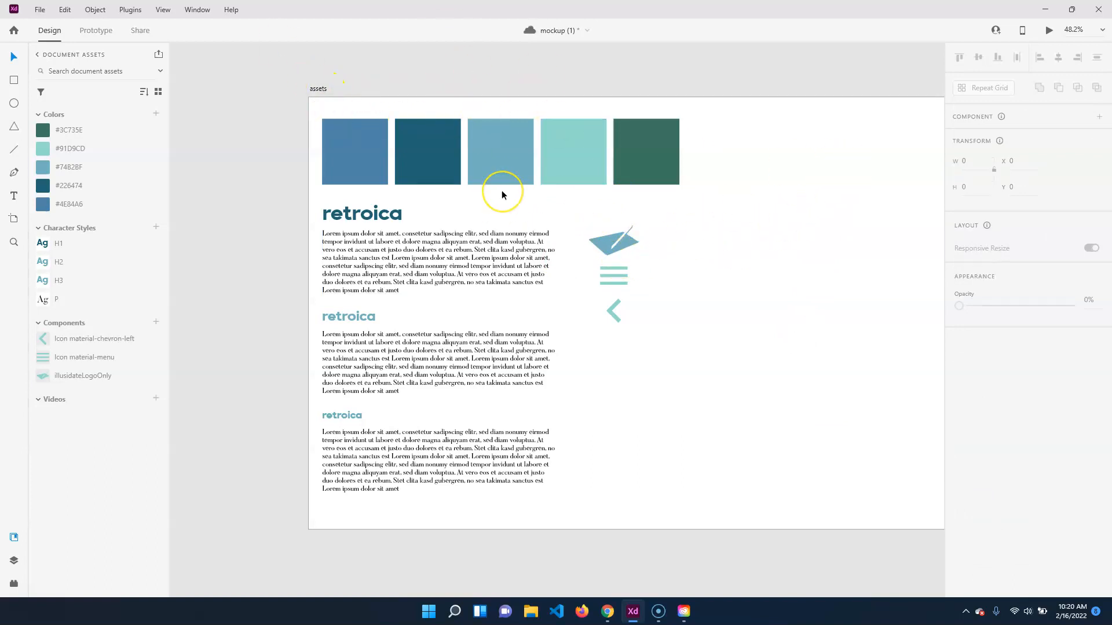
Step: Preview the assets artboard to test the logo component's states, and close the preview
{"action": "left_click", "coordinate": [1049, 30]}
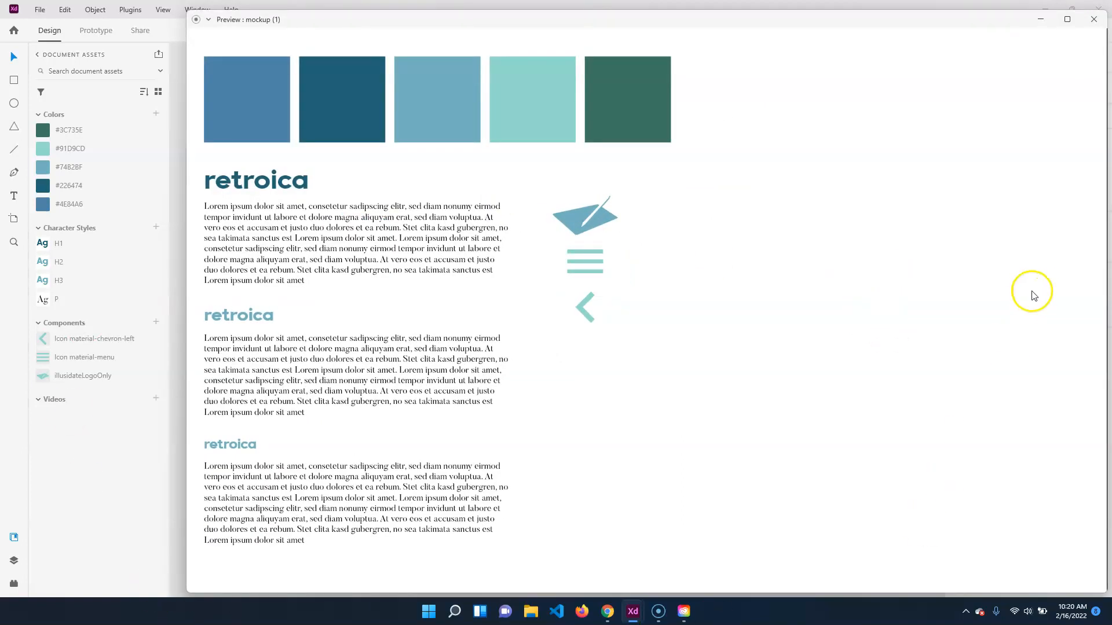
{"action": "left_click_drag", "start_coordinate": [923, 25], "coordinate": [858, 51]}
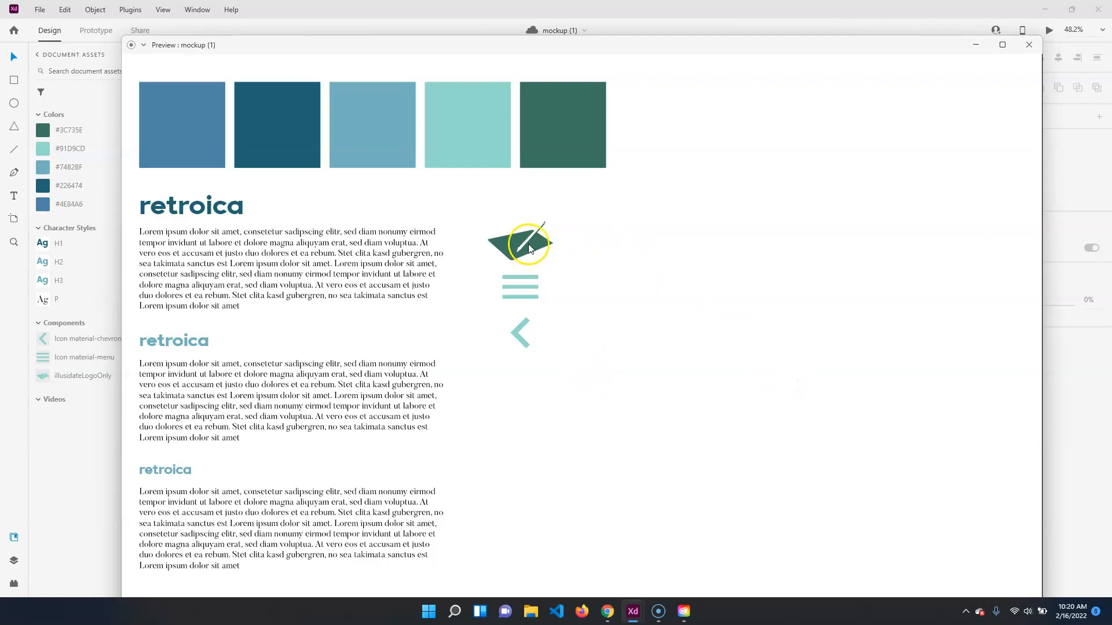
{"action": "left_click", "coordinate": [1029, 45]}
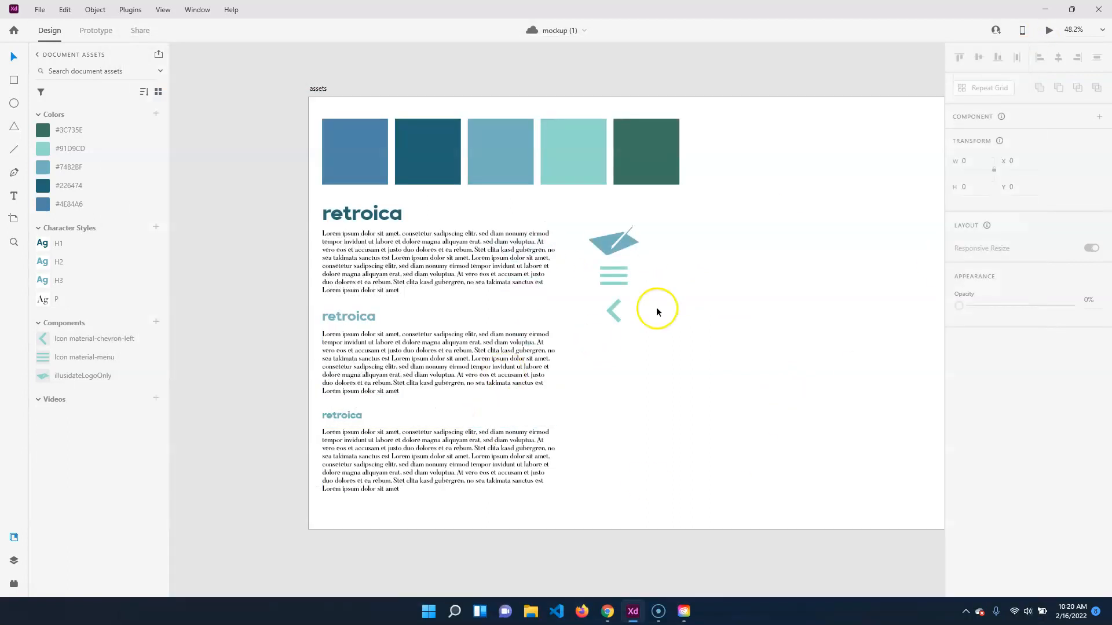
Step: Add a hover state to the menu icon component and fill it with the saved colour #3C735E
{"action": "left_click", "coordinate": [621, 284]}
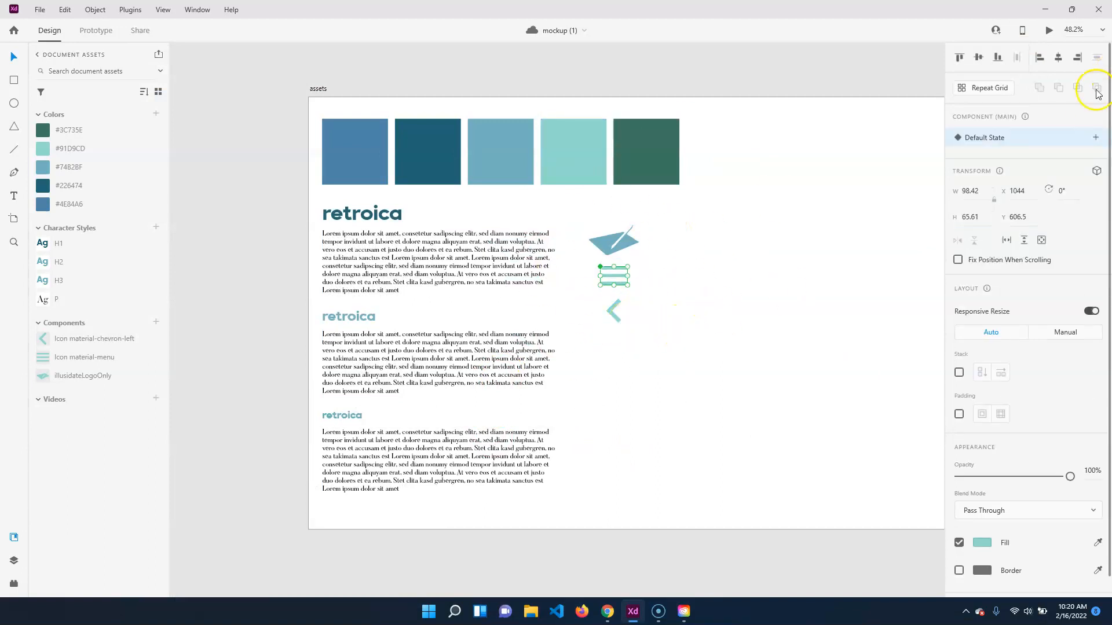
{"action": "left_click", "coordinate": [1099, 140]}
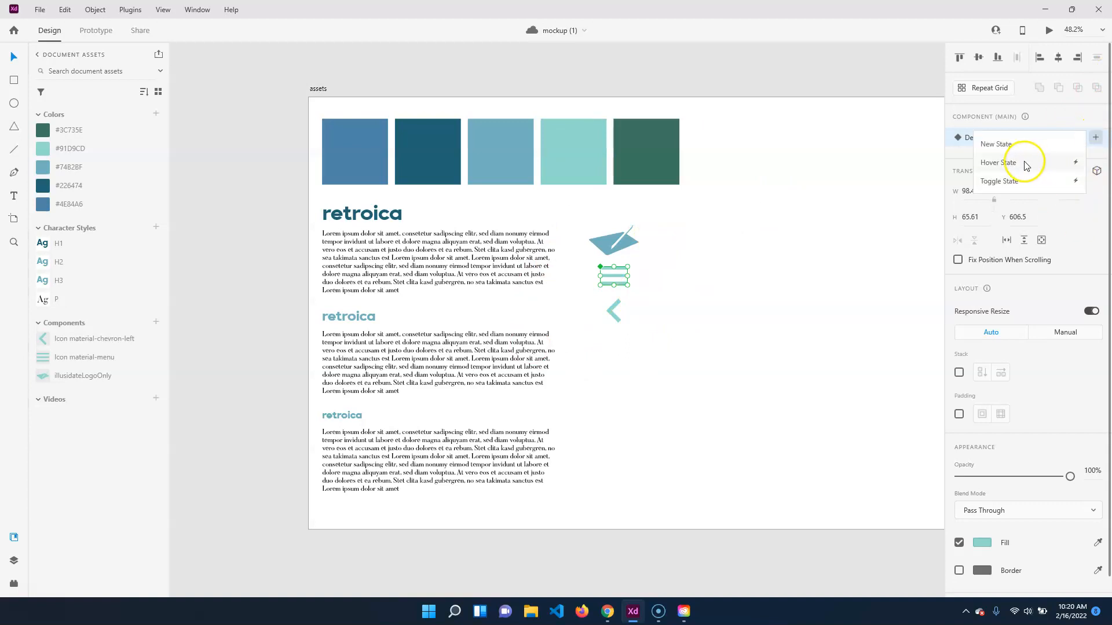
{"action": "left_click", "coordinate": [1083, 163]}
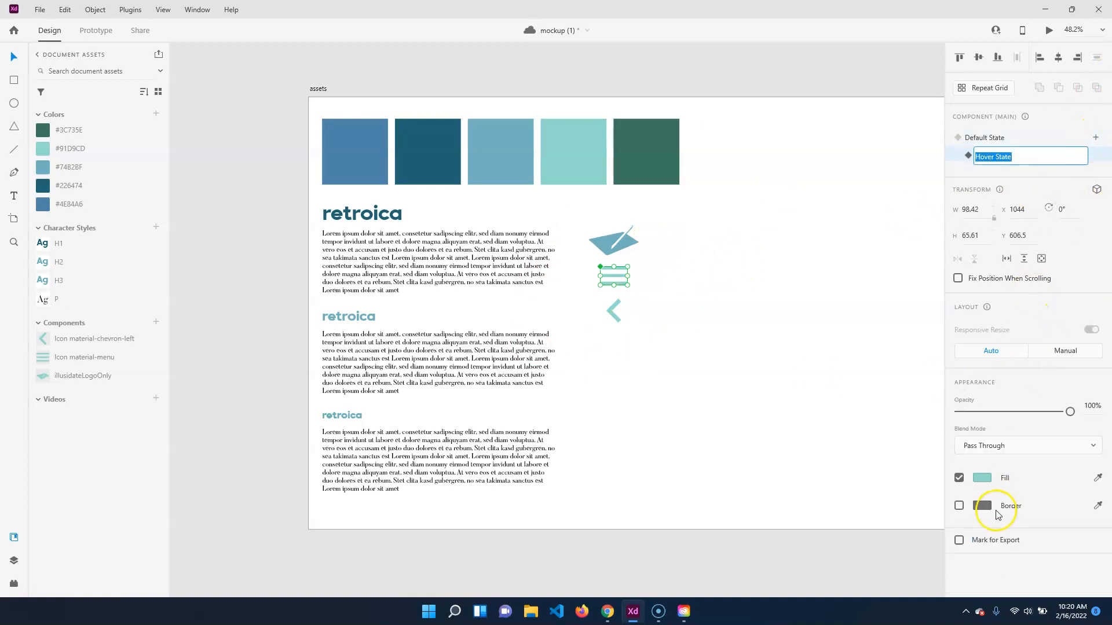
{"action": "left_click", "coordinate": [47, 132]}
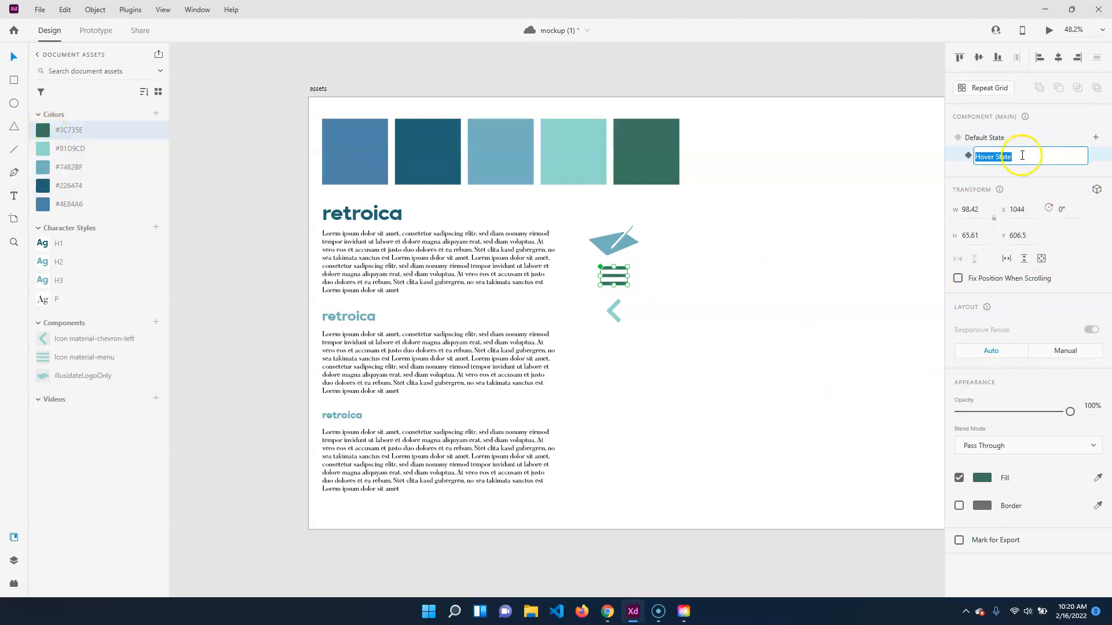
Step: Add a toggle state to the menu icon component and fill it with the saved colour #74B2BF
{"action": "left_click", "coordinate": [1099, 137]}
{"action": "left_click", "coordinate": [1099, 138]}
{"action": "left_click", "coordinate": [1012, 183]}
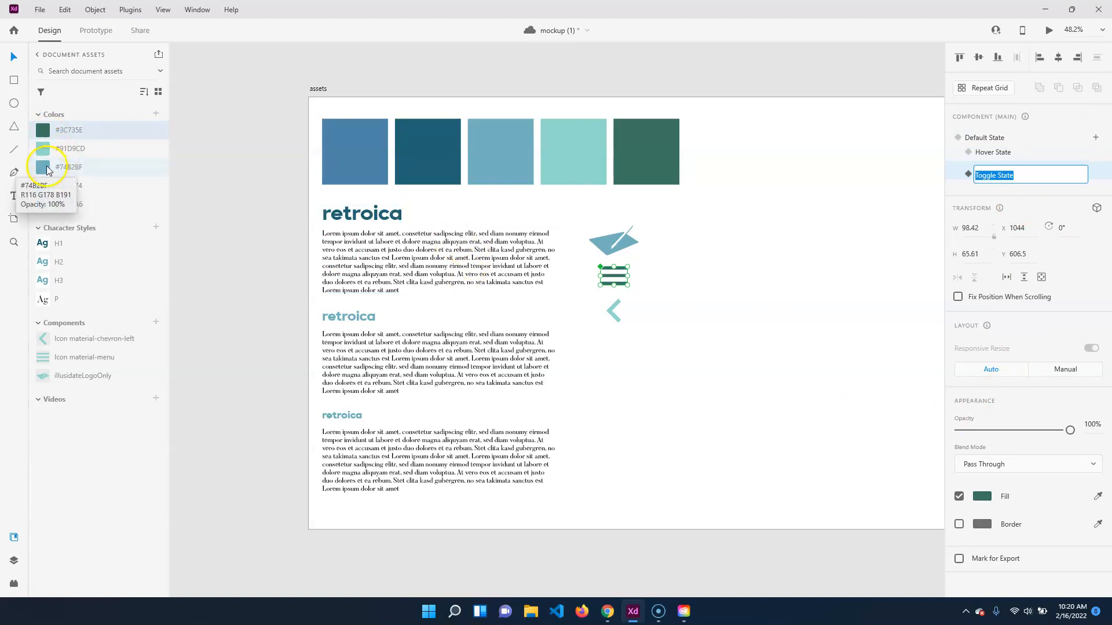
Step: Add a hover state to the chevron component and fill it with the saved colour #3C735E
{"action": "left_click", "coordinate": [621, 318]}
{"action": "left_click", "coordinate": [617, 318]}
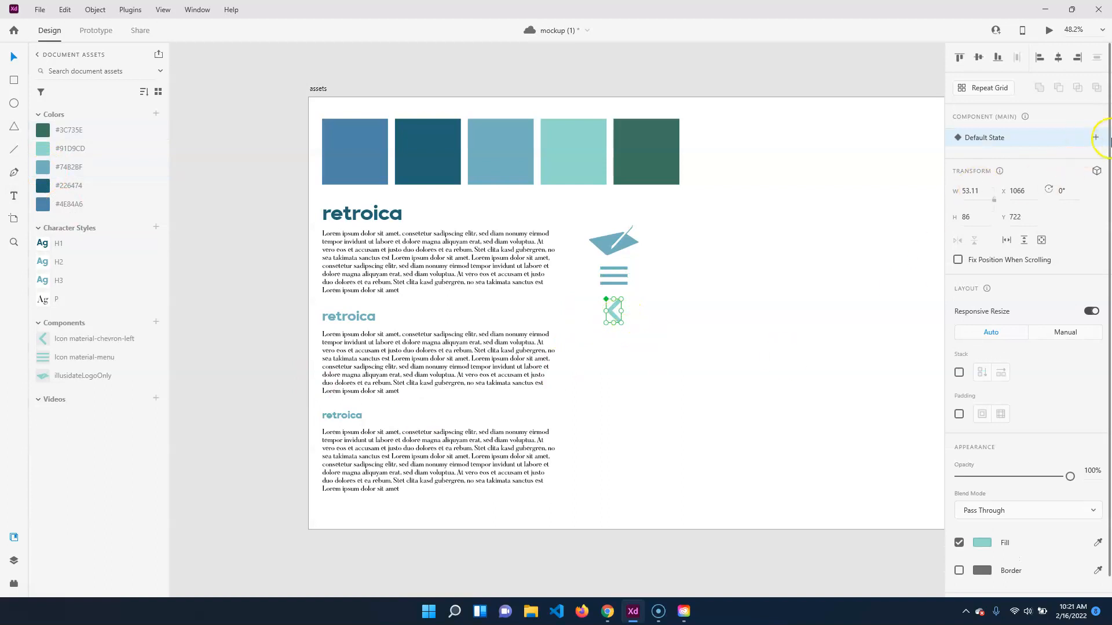
{"action": "left_click", "coordinate": [1096, 138]}
{"action": "left_click", "coordinate": [1001, 169]}
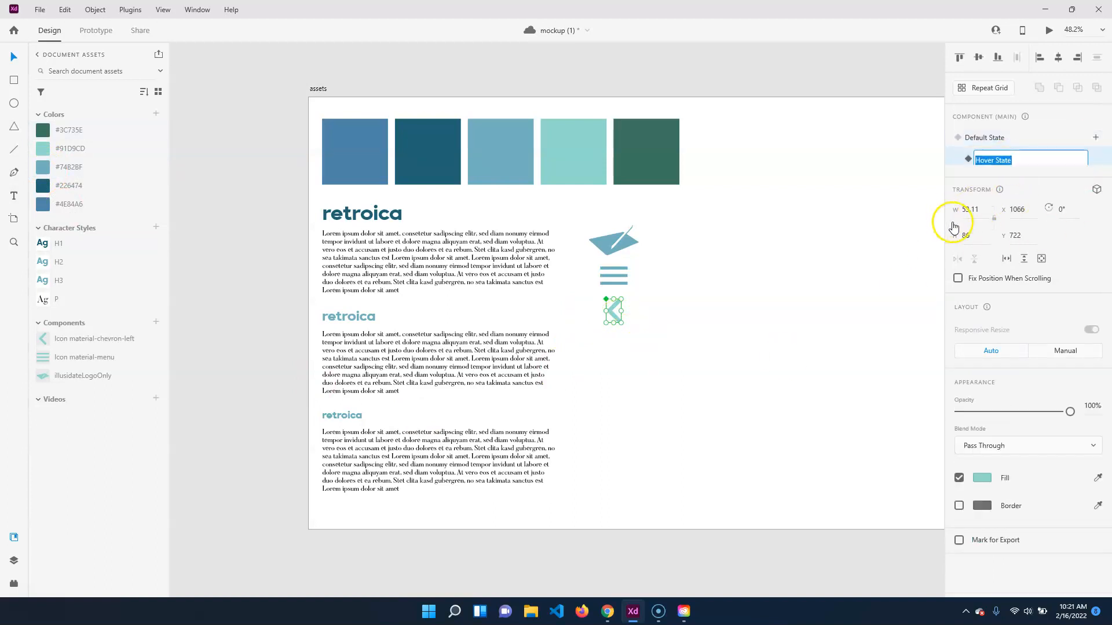
{"action": "left_click", "coordinate": [46, 132]}
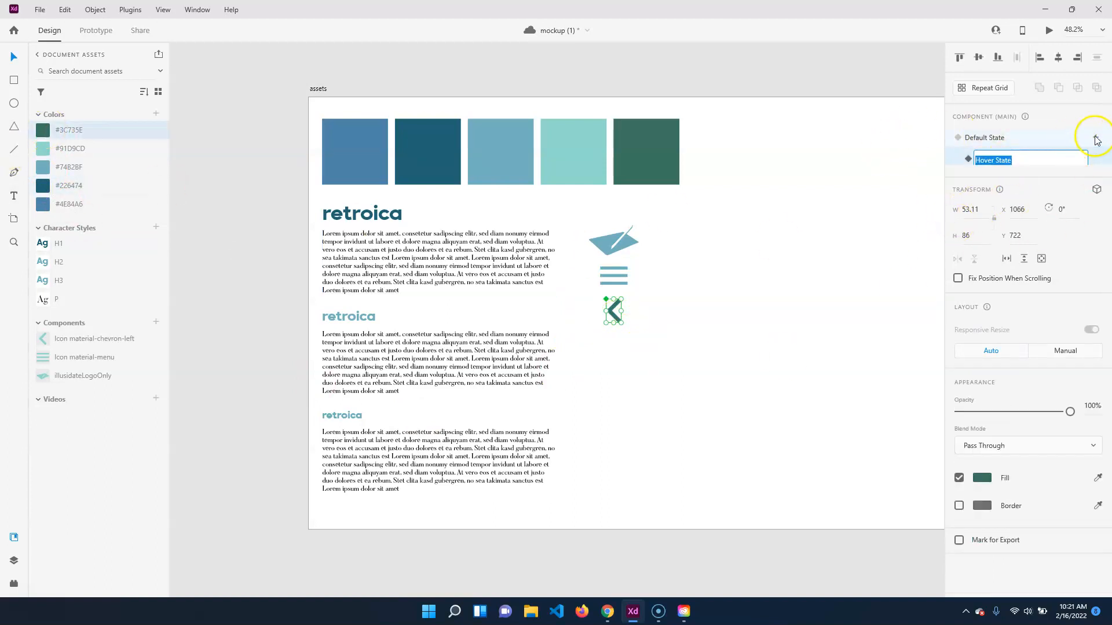
Step: Add a toggle state to the chevron component and fill it with the saved colour #74B2BF
{"action": "left_click", "coordinate": [1096, 137]}
{"action": "left_click", "coordinate": [1012, 180]}
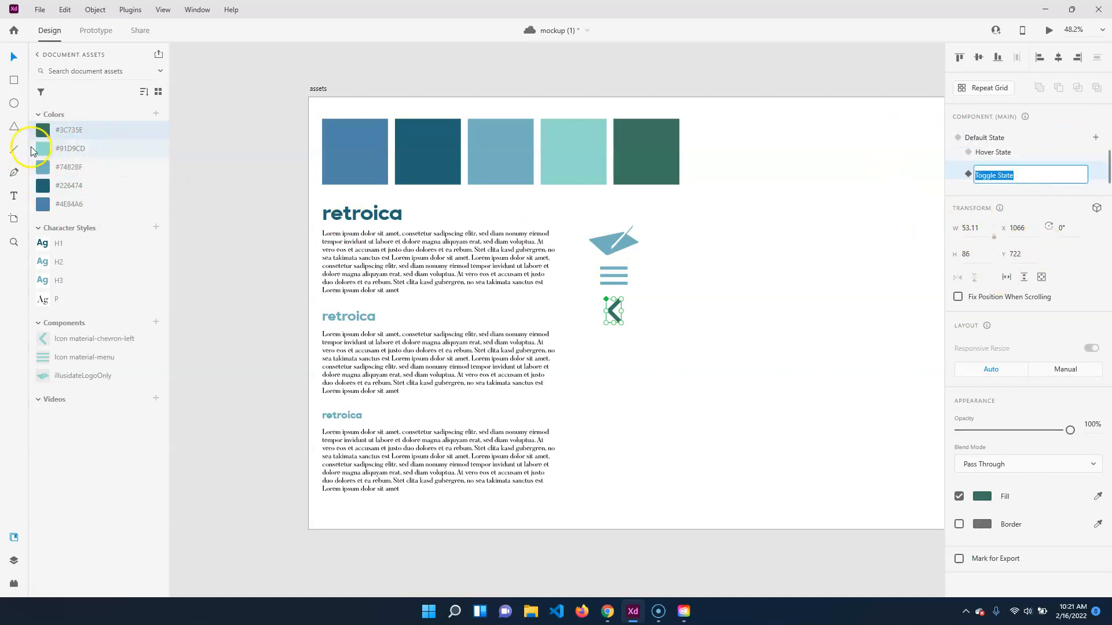
{"action": "left_click", "coordinate": [42, 173]}
{"action": "left_click", "coordinate": [718, 273]}
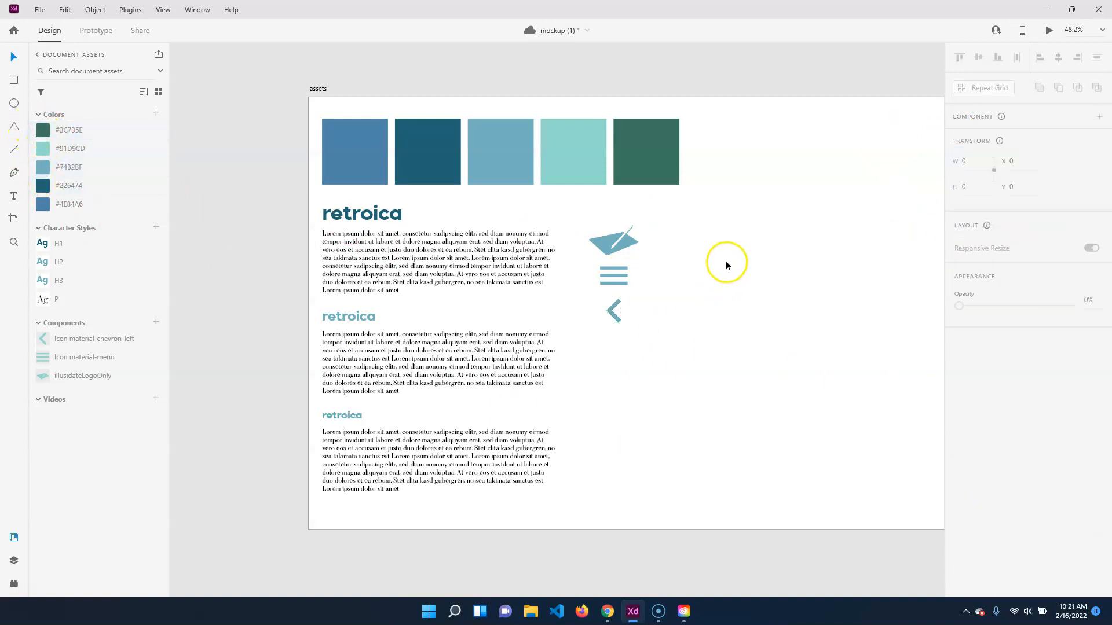
Step: Preview the assets artboard, test the logo's hover and toggle behaviour, and close the preview
{"action": "left_click", "coordinate": [606, 245]}
{"action": "left_click", "coordinate": [749, 248]}
{"action": "key", "text": "ctrl+Return"}
{"action": "left_click", "coordinate": [589, 242]}
{"action": "left_click", "coordinate": [604, 230]}
{"action": "left_click", "coordinate": [657, 357]}
{"action": "left_click", "coordinate": [602, 233]}
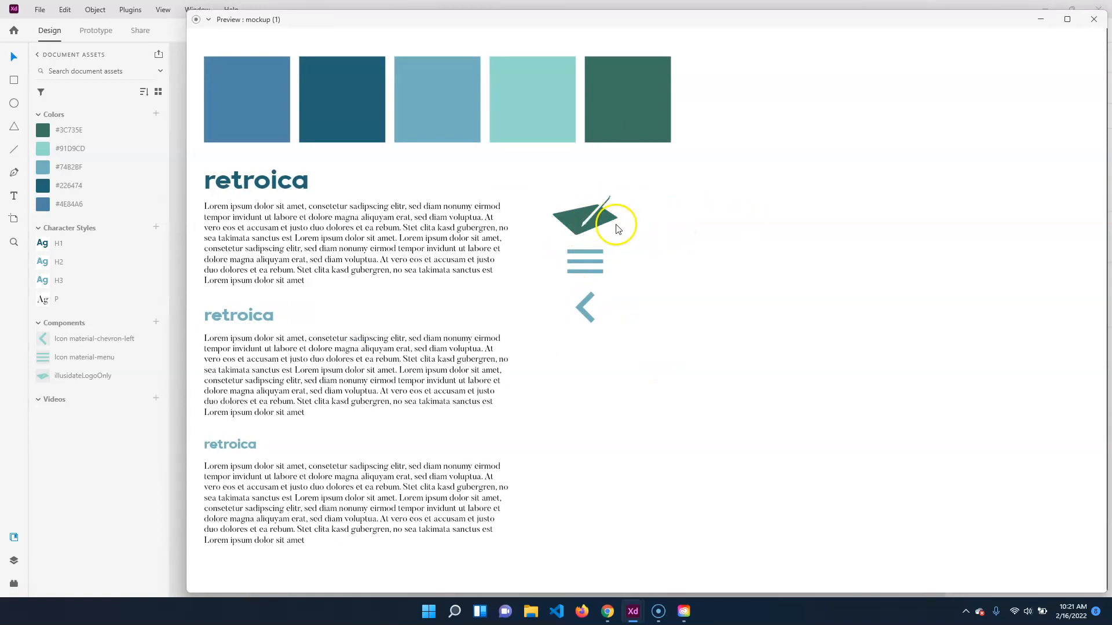
{"action": "left_click", "coordinate": [1094, 19]}
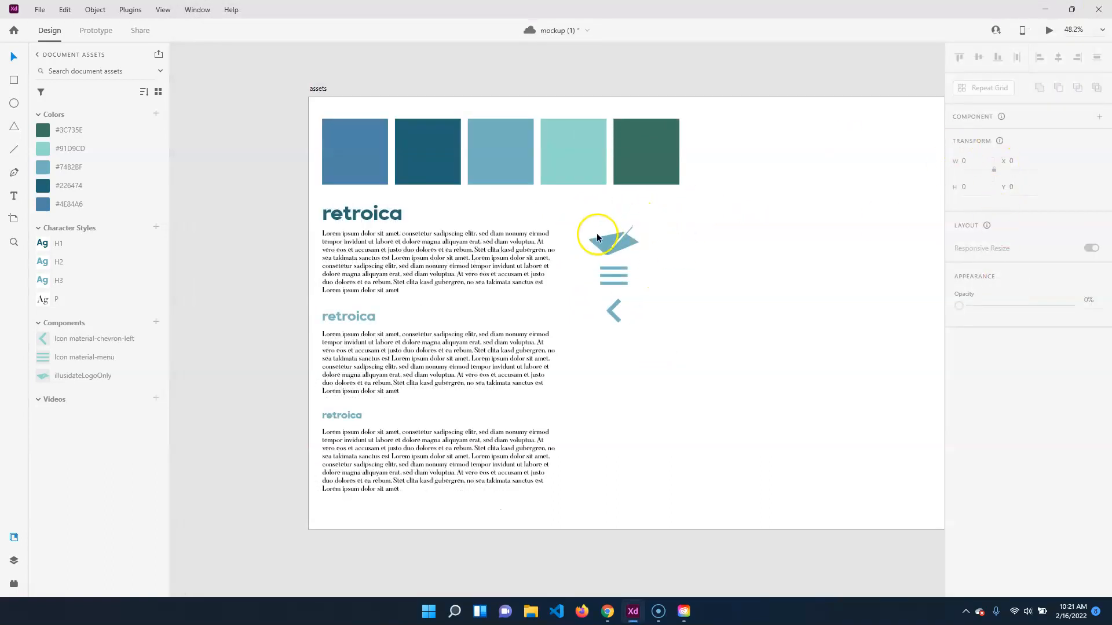
Step: Switch the logo, menu icon and chevron components back to their default states
{"action": "left_click", "coordinate": [601, 256]}
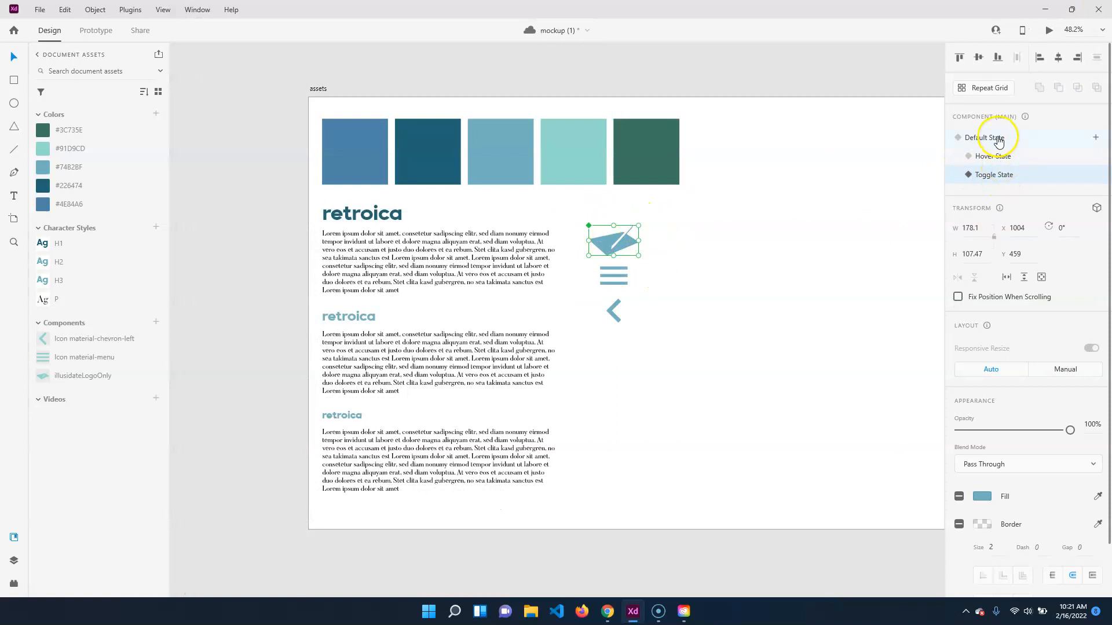
{"action": "left_click", "coordinate": [611, 283]}
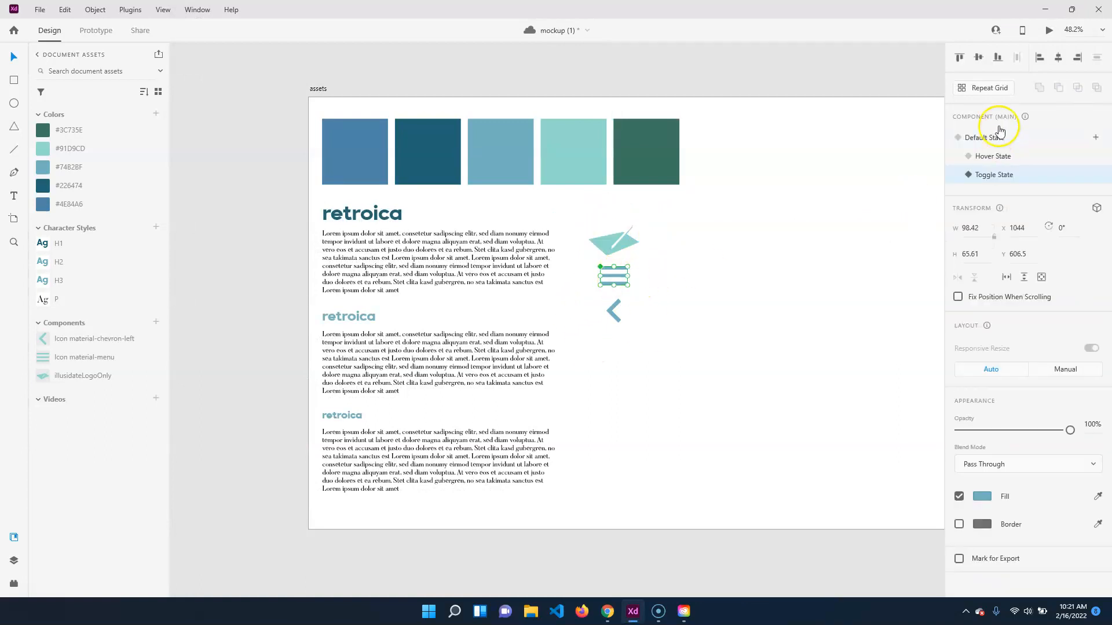
{"action": "left_click", "coordinate": [612, 313]}
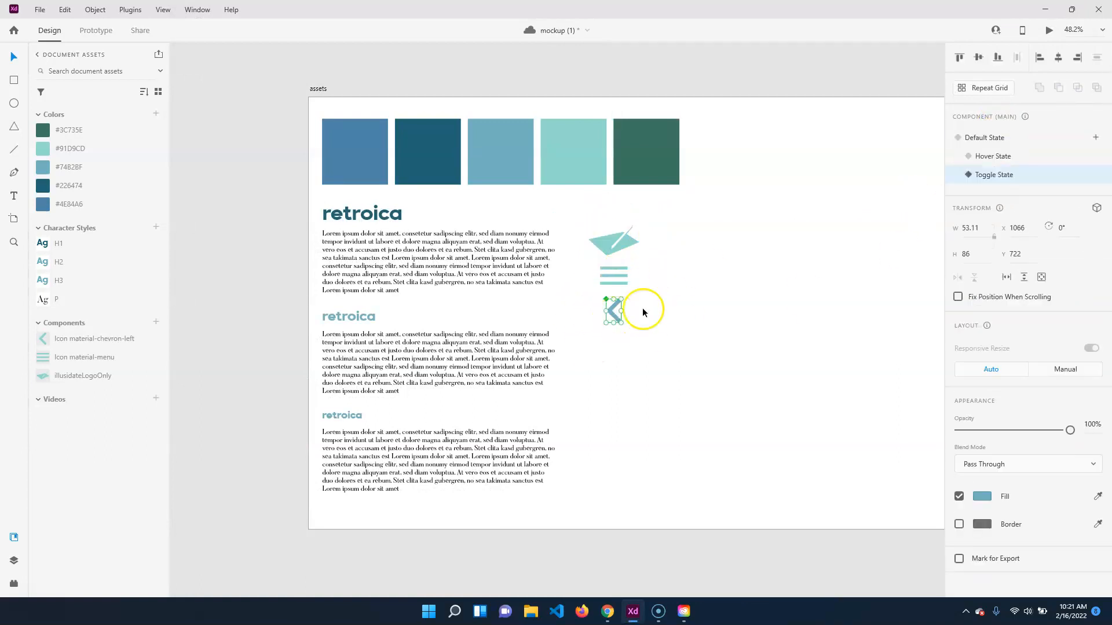
{"action": "left_click", "coordinate": [1008, 139]}
{"action": "left_click", "coordinate": [774, 305]}
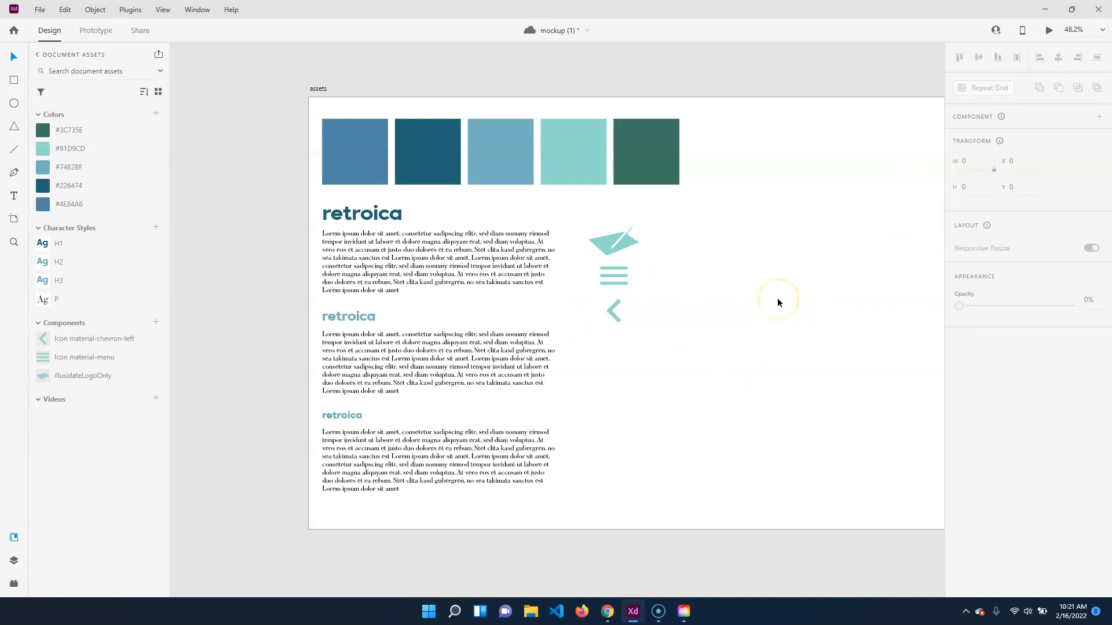
Step: Preview the assets artboard again to check the components starting from their default states, and close the preview
{"action": "key", "text": "ctrl+Return"}
{"action": "left_click", "coordinate": [731, 267]}
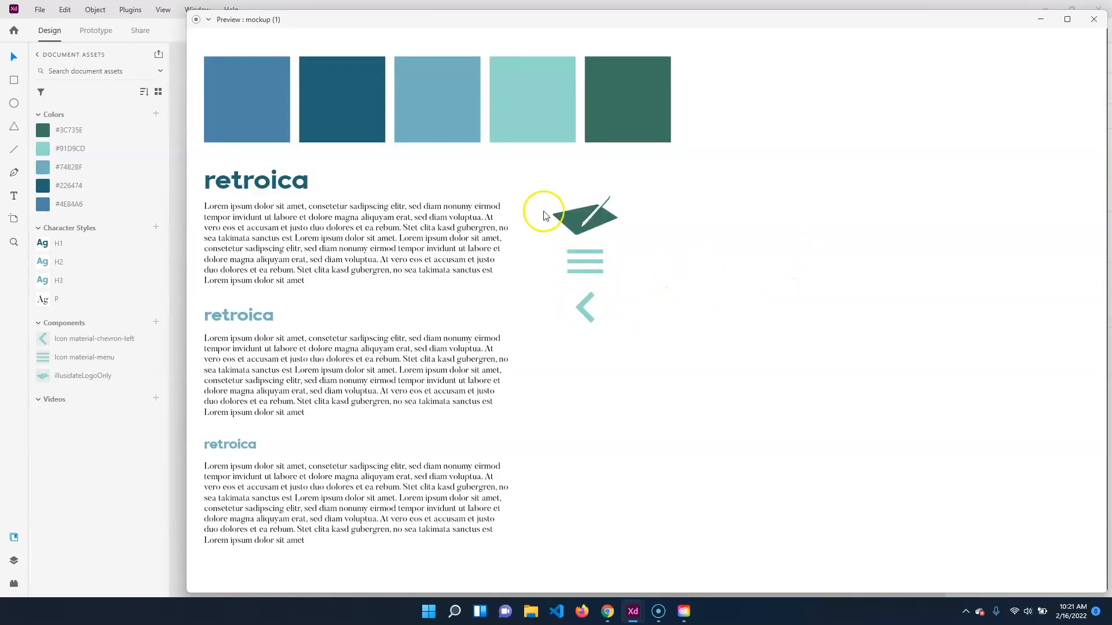
{"action": "left_click", "coordinate": [1094, 19]}
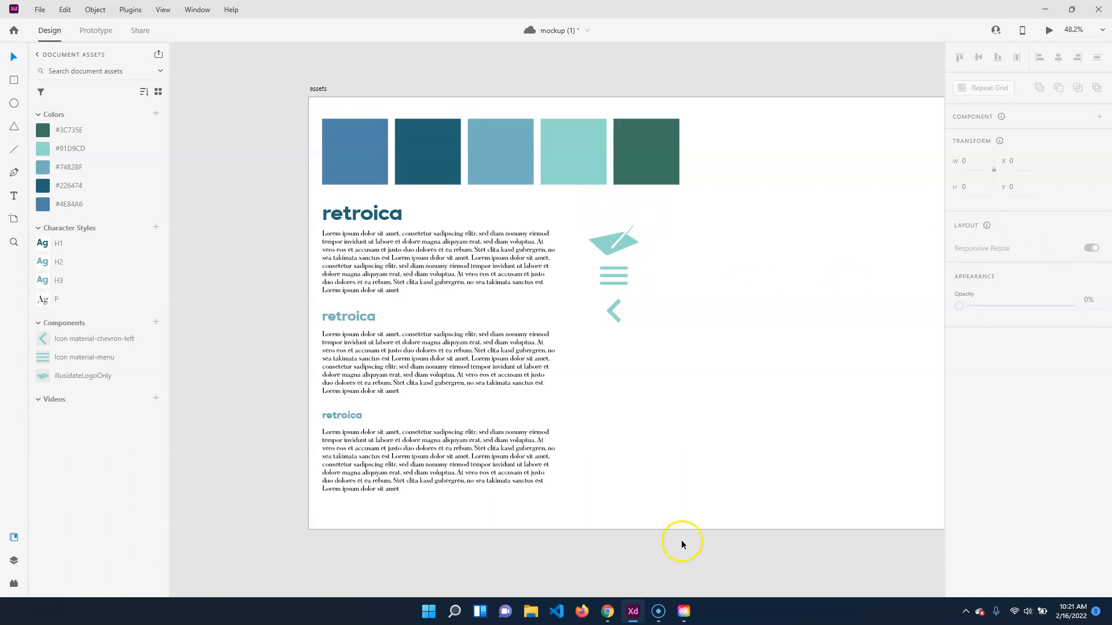
Step: Go to the Home artboard to view its header and spotlight cards
{"action": "scroll", "coordinate": [709, 308], "scroll_direction": "down", "scroll_amount": 10}
{"action": "left_click_drag", "start_coordinate": [776, 359], "coordinate": [749, 300]}
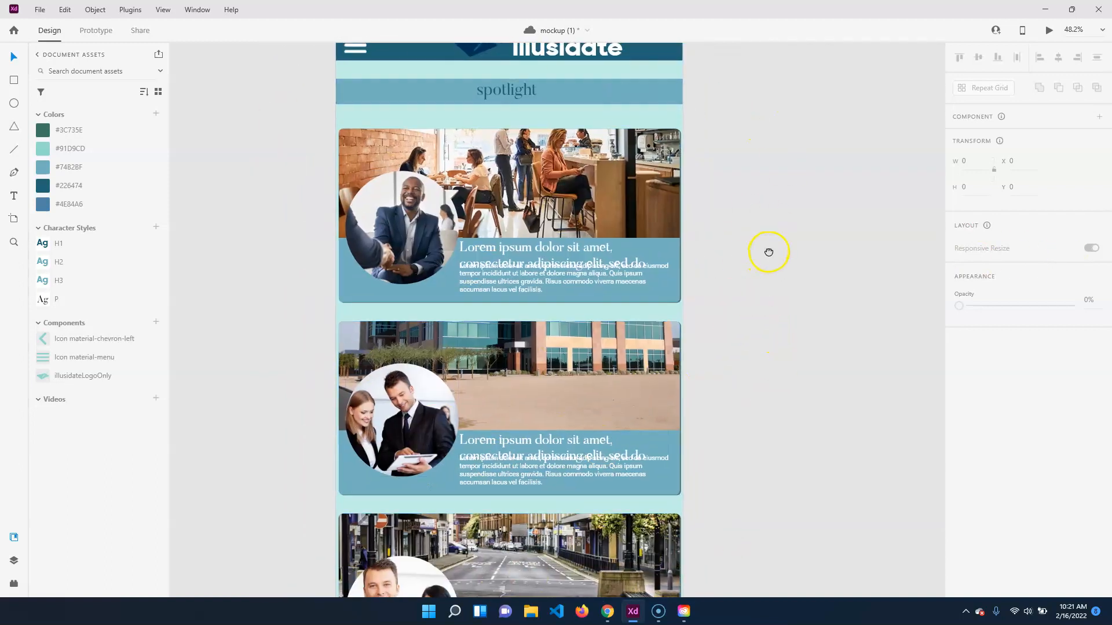
{"action": "left_click_drag", "start_coordinate": [769, 253], "coordinate": [777, 365]}
{"action": "left_click_drag", "start_coordinate": [796, 542], "coordinate": [762, 428]}
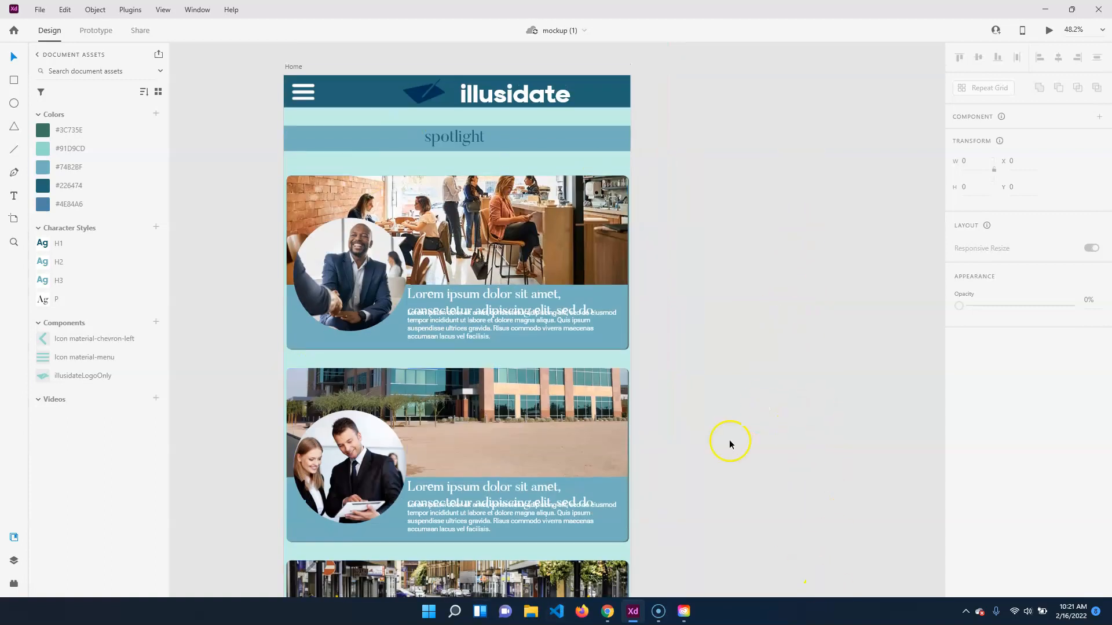